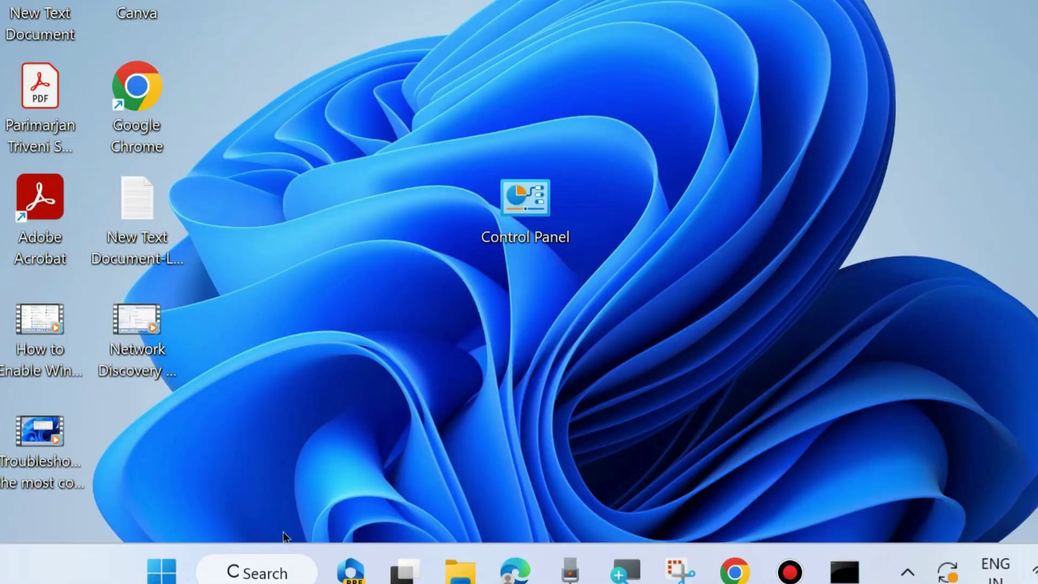
Step: Search Windows for cmd and launch Command Prompt as administrator
{"action": "left_click", "coordinate": [263, 573]}
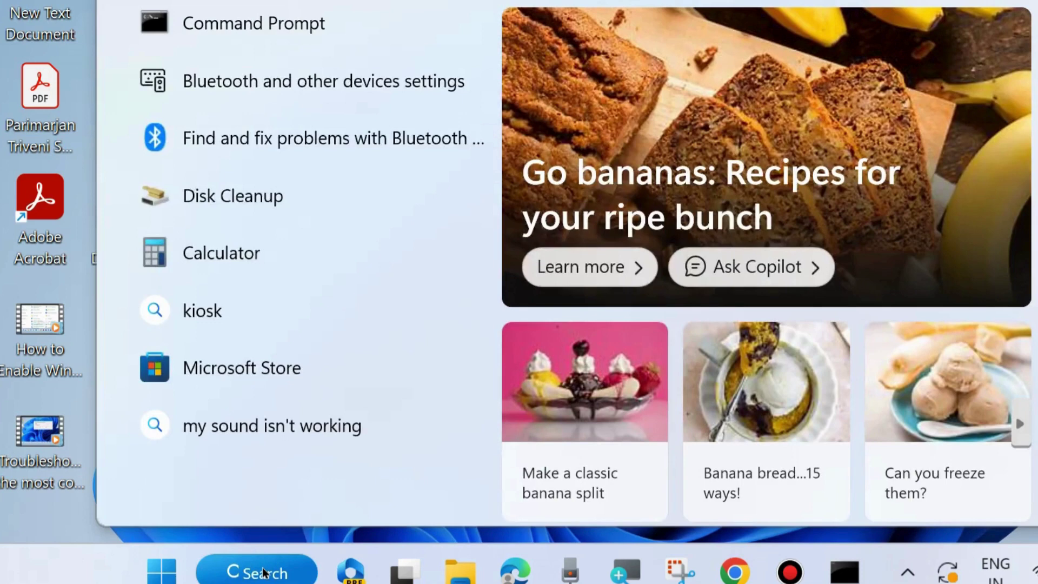
{"action": "type", "text": "cmd"}
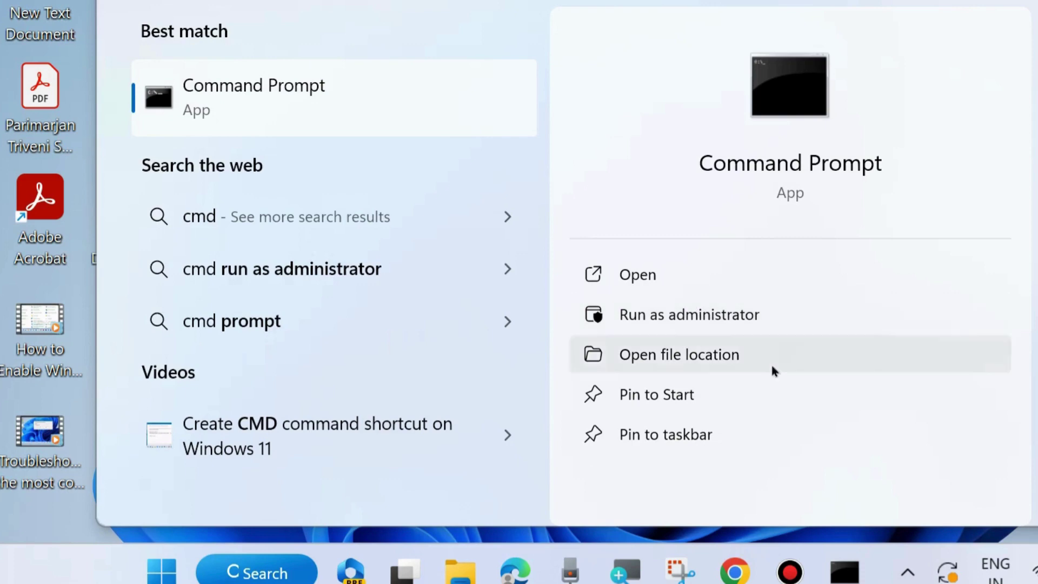
{"action": "left_click", "coordinate": [844, 572]}
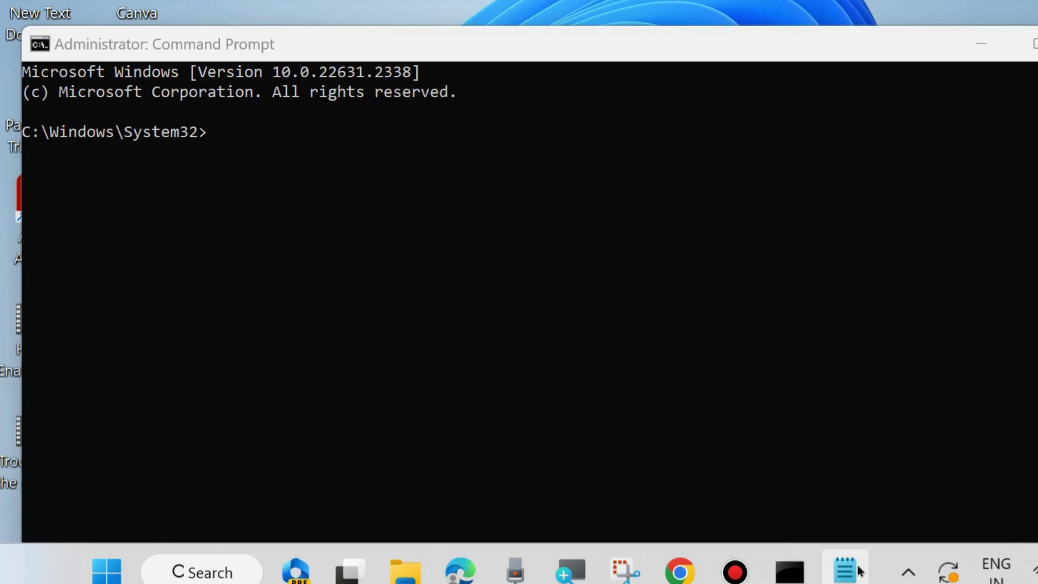
{"action": "left_click", "coordinate": [856, 571]}
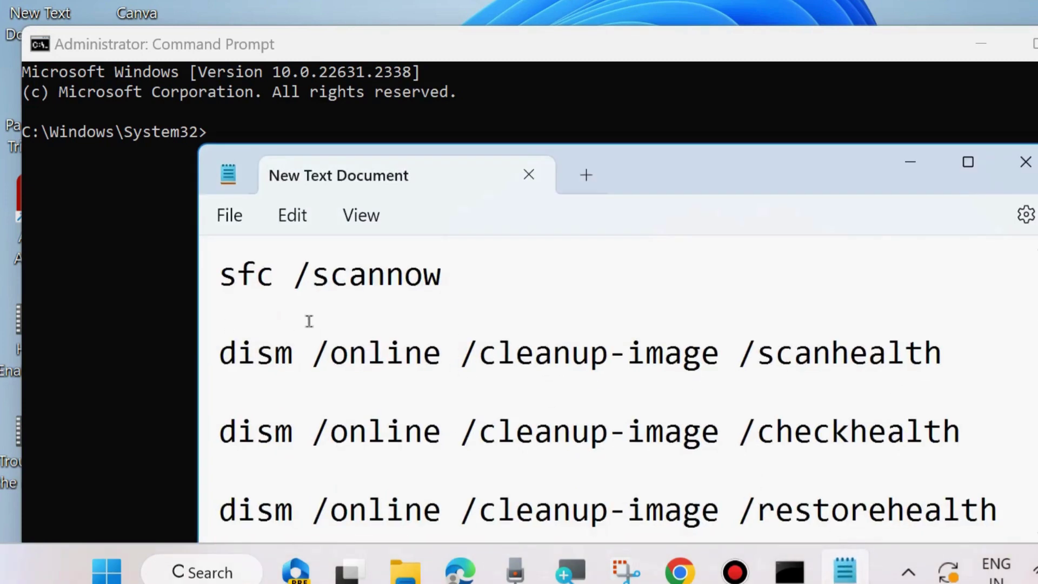
{"action": "left_click_drag", "start_coordinate": [222, 276], "coordinate": [415, 278]}
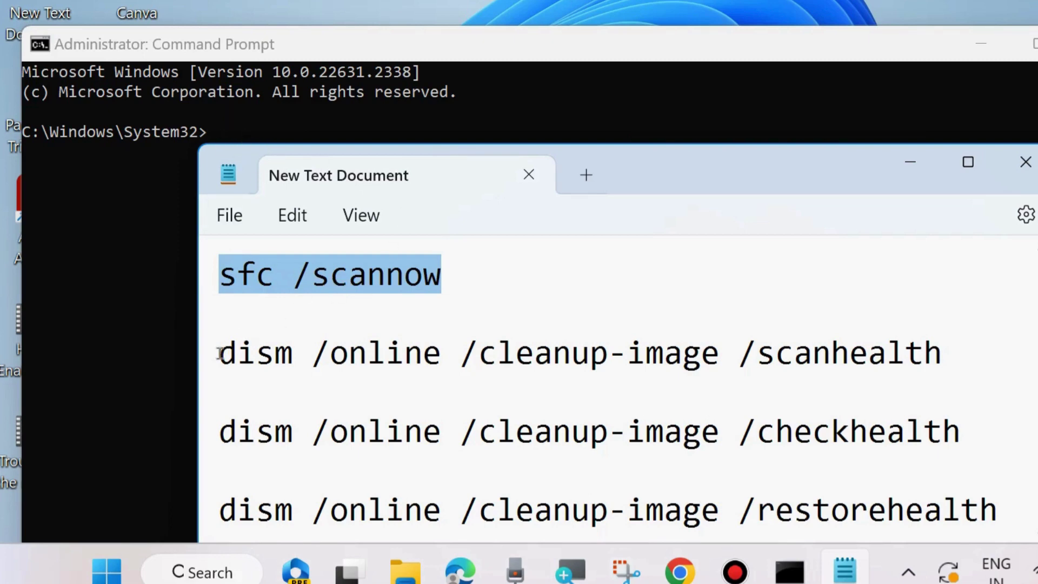
{"action": "mouse_move", "coordinate": [219, 353]}
{"action": "left_mouse_down"}
{"action": "mouse_move", "coordinate": [728, 369]}
{"action": "mouse_move", "coordinate": [939, 356]}
{"action": "left_mouse_up"}
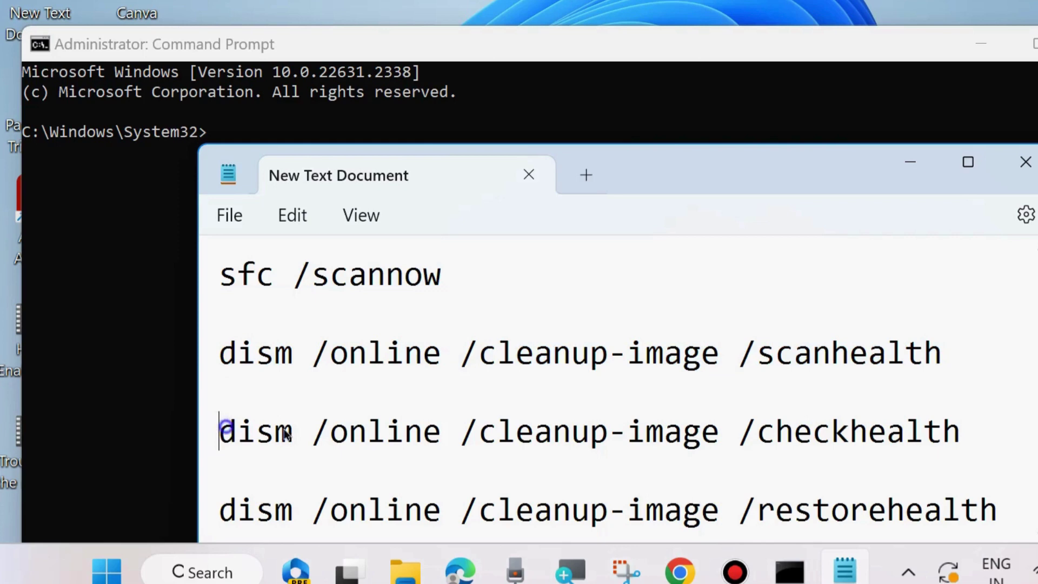
{"action": "left_click_drag", "start_coordinate": [221, 431], "coordinate": [972, 431]}
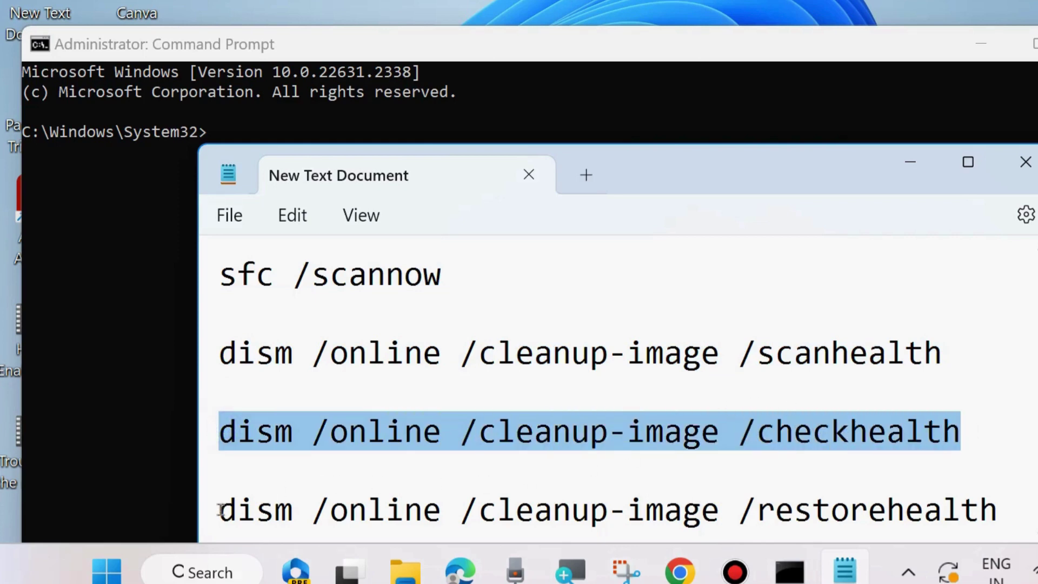
{"action": "left_click_drag", "start_coordinate": [221, 509], "coordinate": [1036, 517]}
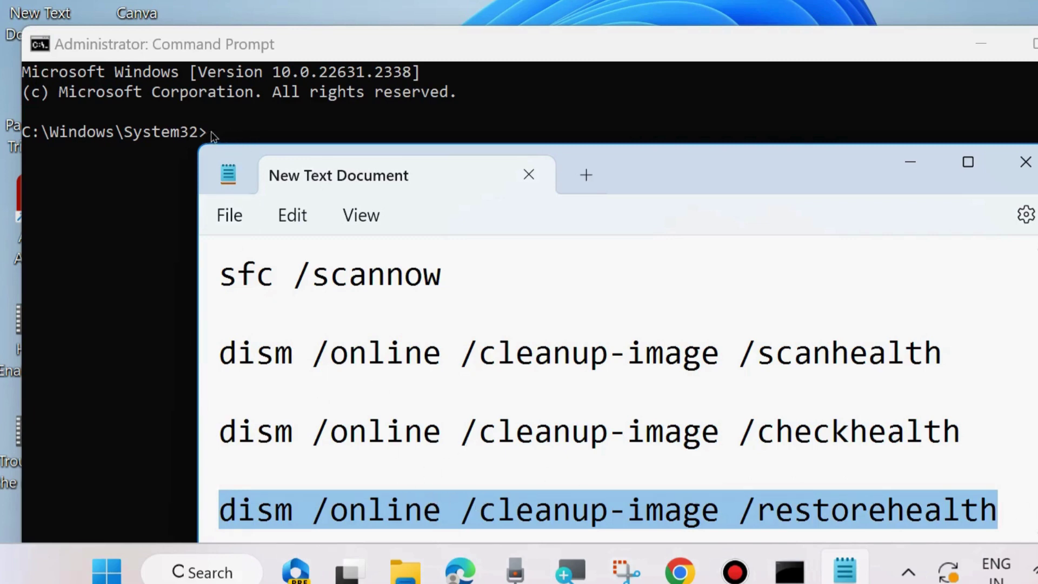
{"action": "left_click", "coordinate": [912, 158]}
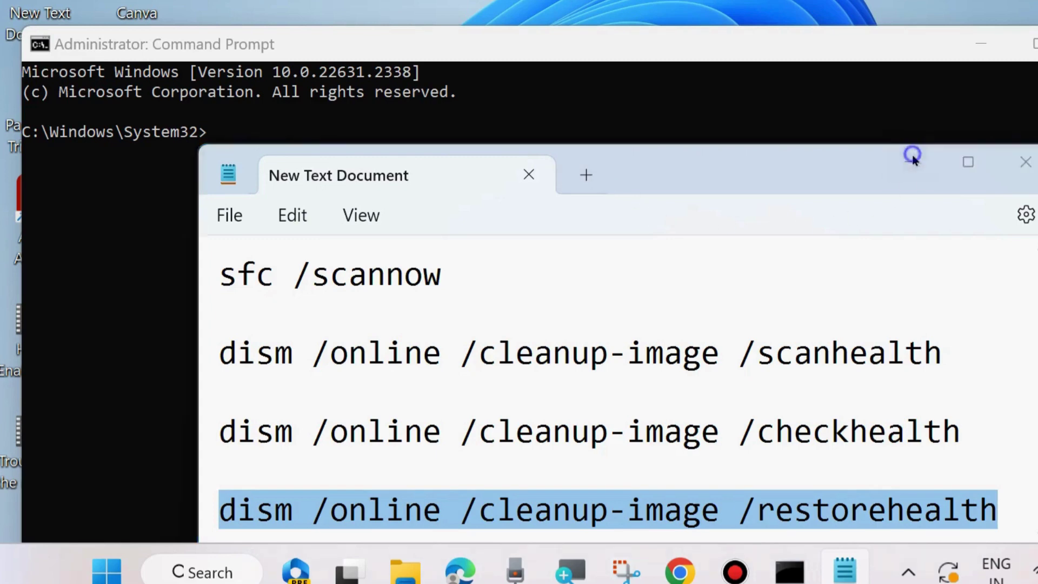
Step: Minimize Command Prompt and reach Personalization in Settings from the Start quick menu
{"action": "left_click", "coordinate": [979, 47]}
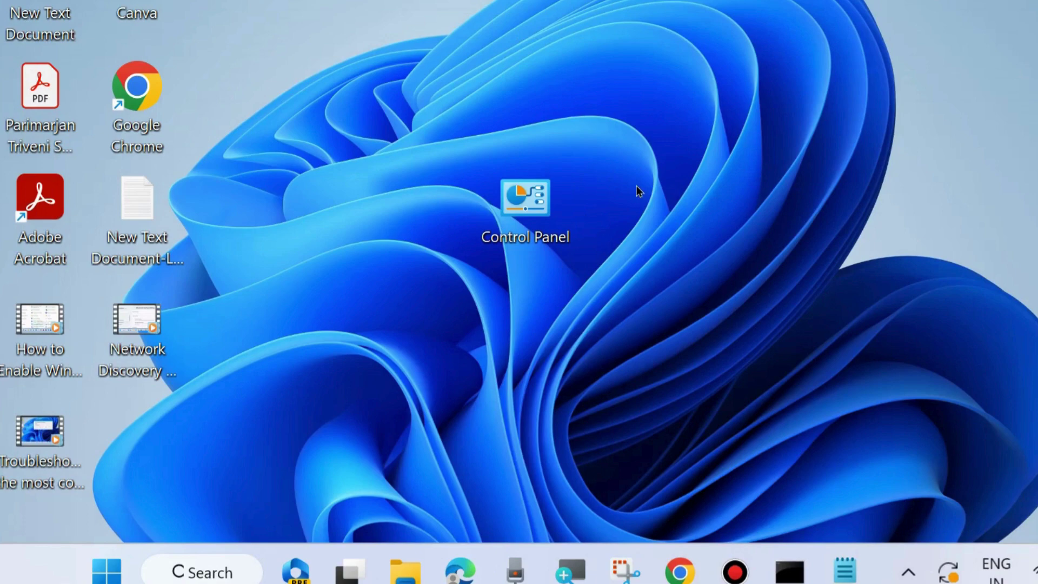
{"action": "right_click", "coordinate": [105, 566]}
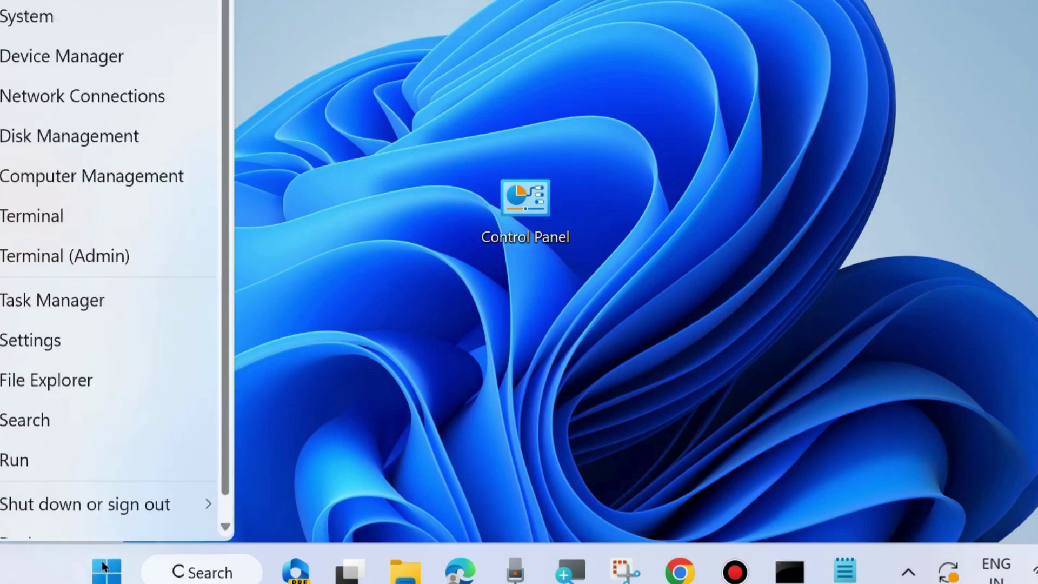
{"action": "left_click", "coordinate": [51, 345]}
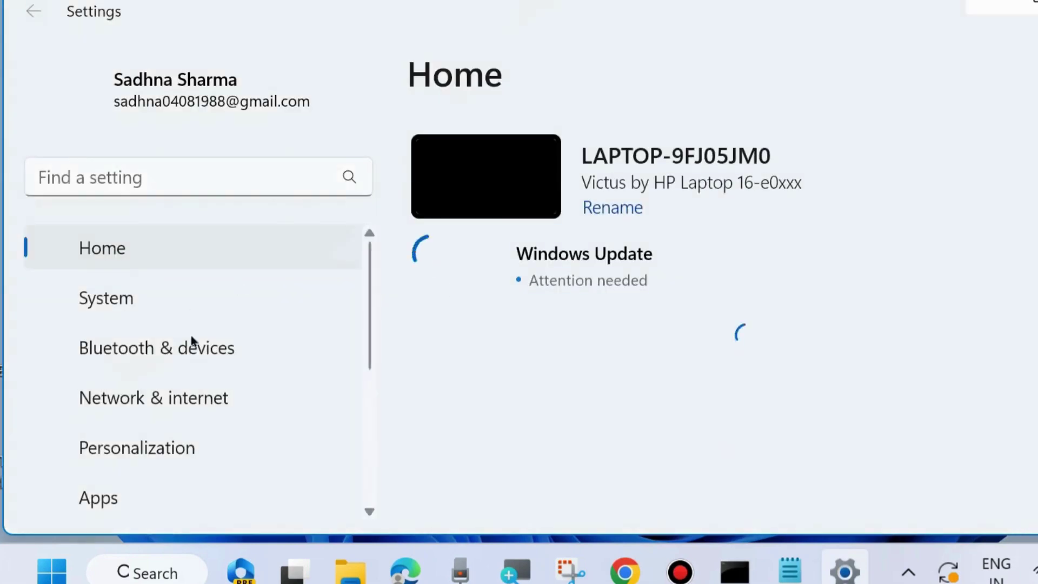
{"action": "left_click", "coordinate": [107, 299]}
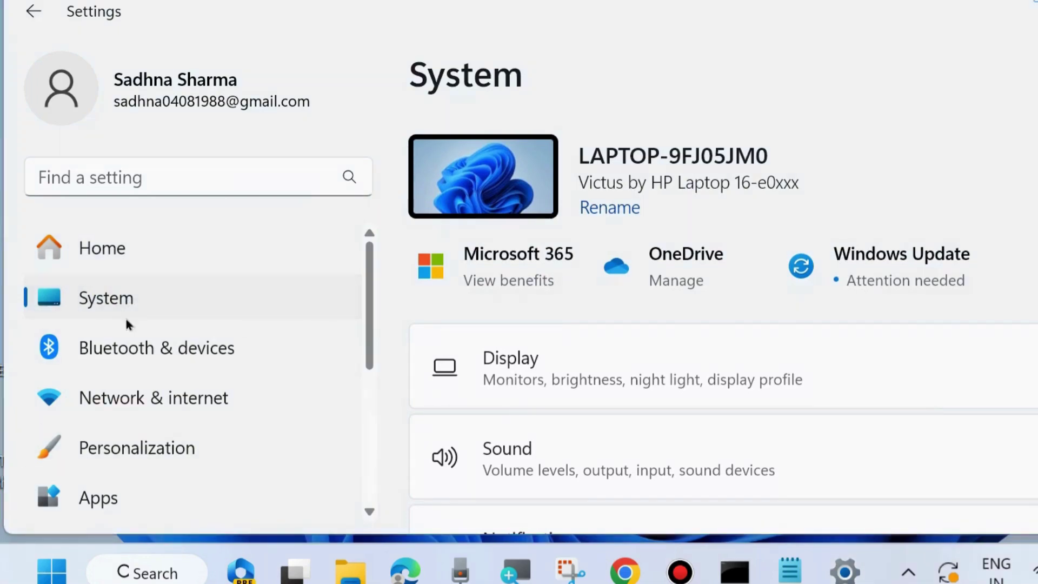
{"action": "left_click", "coordinate": [121, 447]}
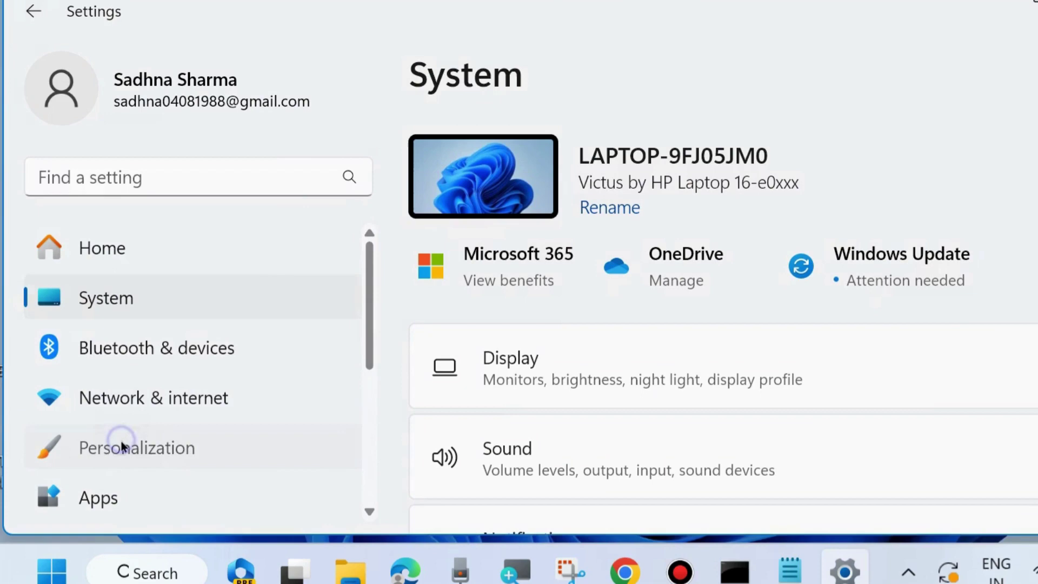
{"action": "scroll", "coordinate": [637, 425], "scroll_direction": "down", "scroll_amount": 2}
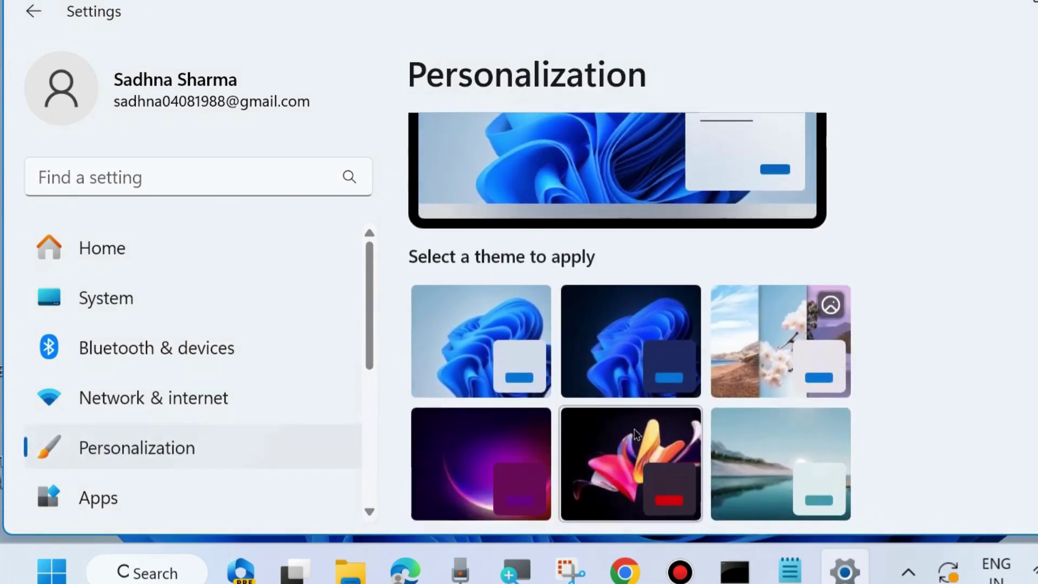
{"action": "scroll", "coordinate": [633, 426], "scroll_direction": "down", "scroll_amount": 3}
{"action": "scroll", "coordinate": [633, 425], "scroll_direction": "down", "scroll_amount": 2}
{"action": "scroll", "coordinate": [633, 426], "scroll_direction": "down", "scroll_amount": 2}
{"action": "scroll", "coordinate": [633, 426], "scroll_direction": "down", "scroll_amount": 2}
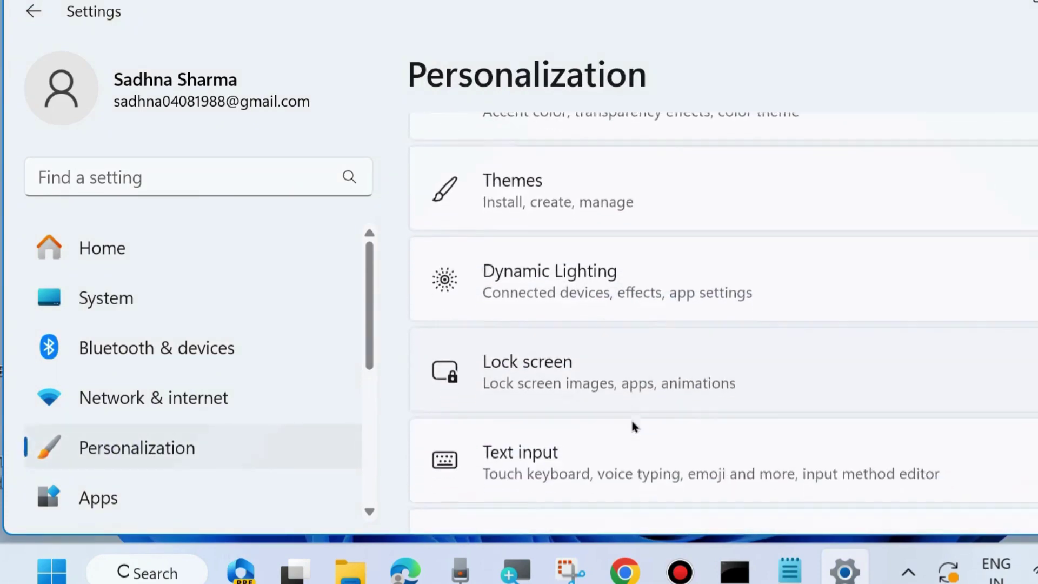
{"action": "scroll", "coordinate": [633, 426], "scroll_direction": "down", "scroll_amount": 1}
{"action": "scroll", "coordinate": [633, 424], "scroll_direction": "down", "scroll_amount": 2}
{"action": "scroll", "coordinate": [633, 425], "scroll_direction": "down", "scroll_amount": 2}
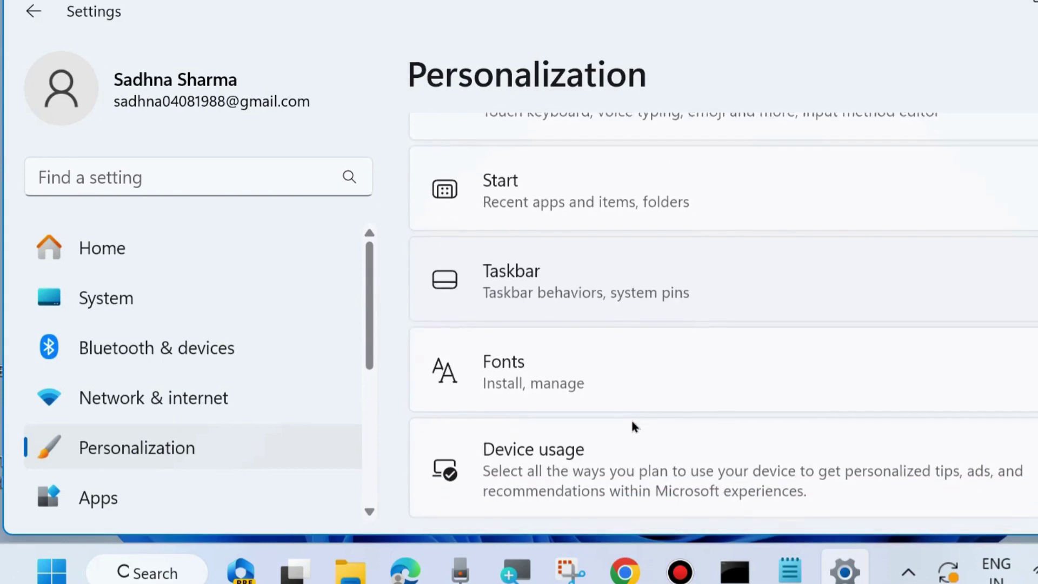
Step: Check Taskbar behaviors, leaving auto-hide unchecked, then close Settings with Alt+F4
{"action": "left_click", "coordinate": [557, 286]}
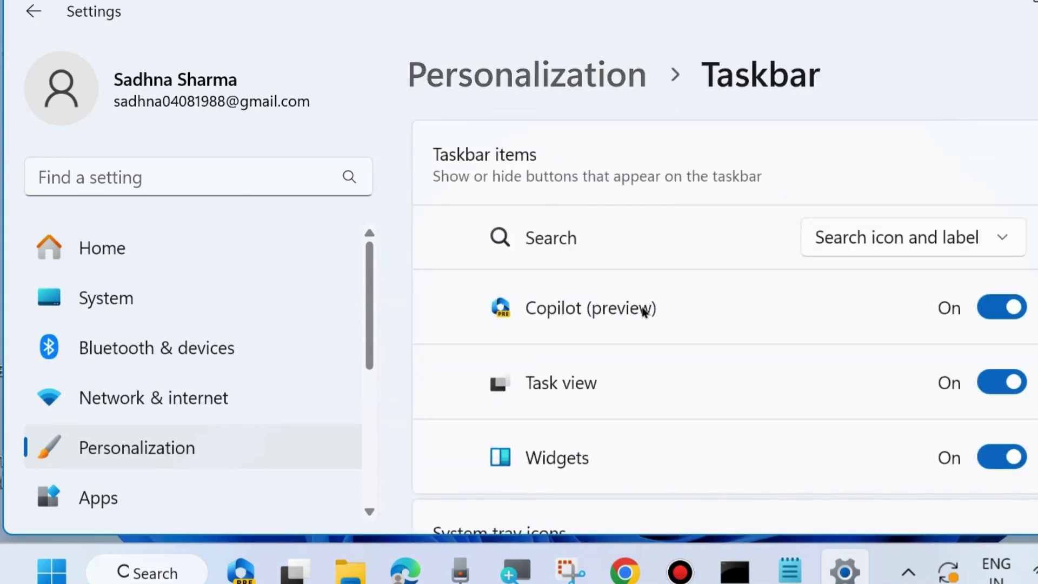
{"action": "scroll", "coordinate": [643, 311], "scroll_direction": "down", "scroll_amount": 2}
{"action": "scroll", "coordinate": [642, 309], "scroll_direction": "down", "scroll_amount": 2}
{"action": "scroll", "coordinate": [642, 308], "scroll_direction": "down", "scroll_amount": 1}
{"action": "scroll", "coordinate": [642, 311], "scroll_direction": "down", "scroll_amount": 2}
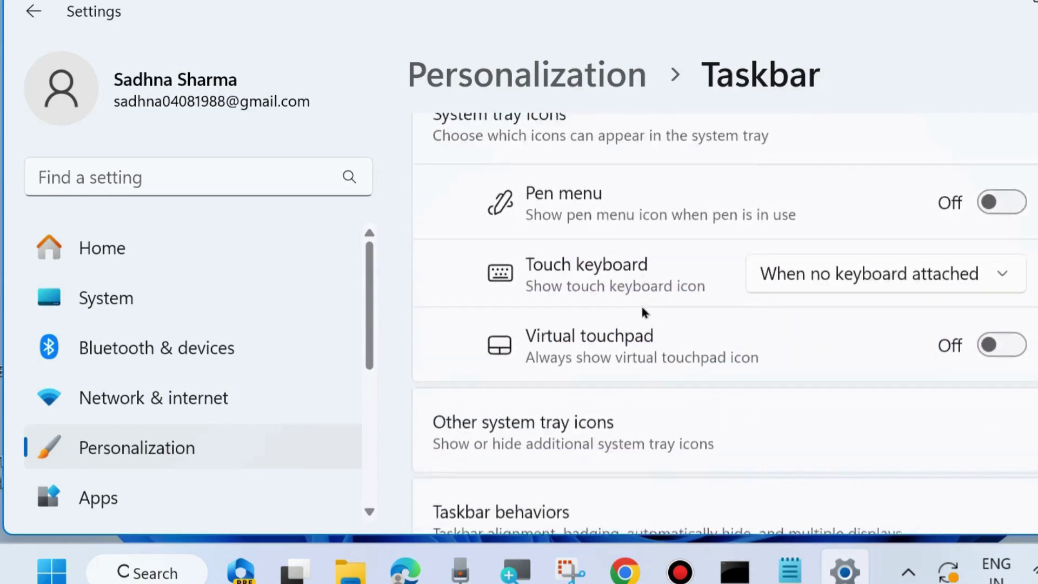
{"action": "scroll", "coordinate": [642, 307], "scroll_direction": "down", "scroll_amount": 2}
{"action": "scroll", "coordinate": [642, 306], "scroll_direction": "down", "scroll_amount": 1}
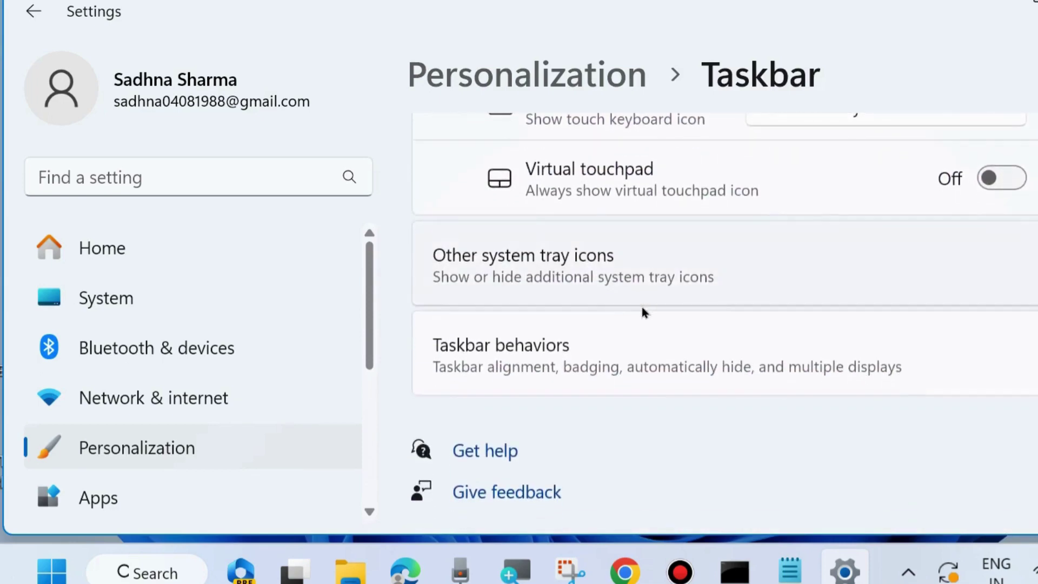
{"action": "left_click", "coordinate": [523, 357]}
{"action": "scroll", "coordinate": [524, 367], "scroll_direction": "down", "scroll_amount": 2}
{"action": "scroll", "coordinate": [523, 367], "scroll_direction": "down", "scroll_amount": 1}
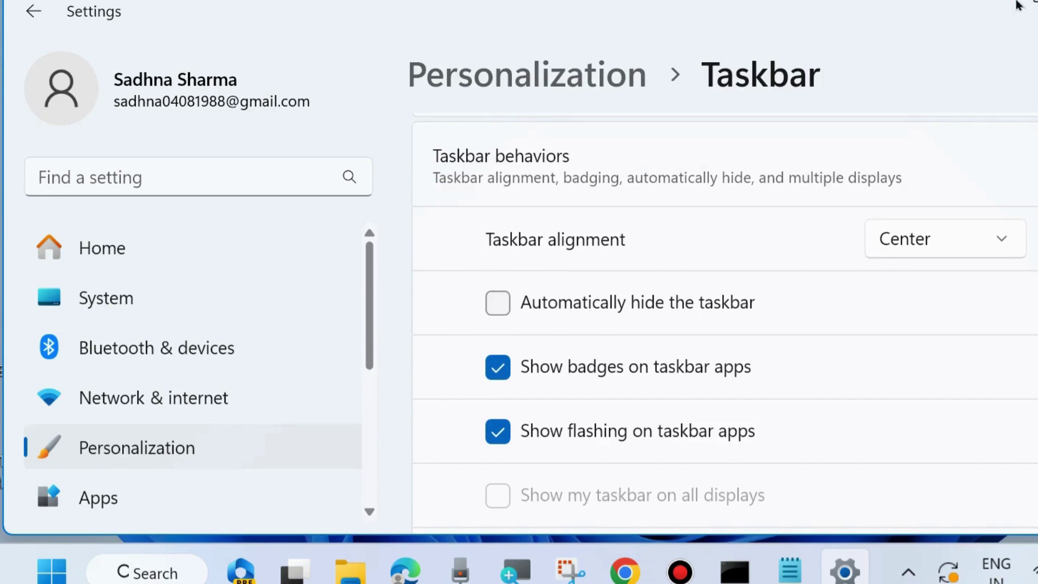
{"action": "key", "text": "alt+F4"}
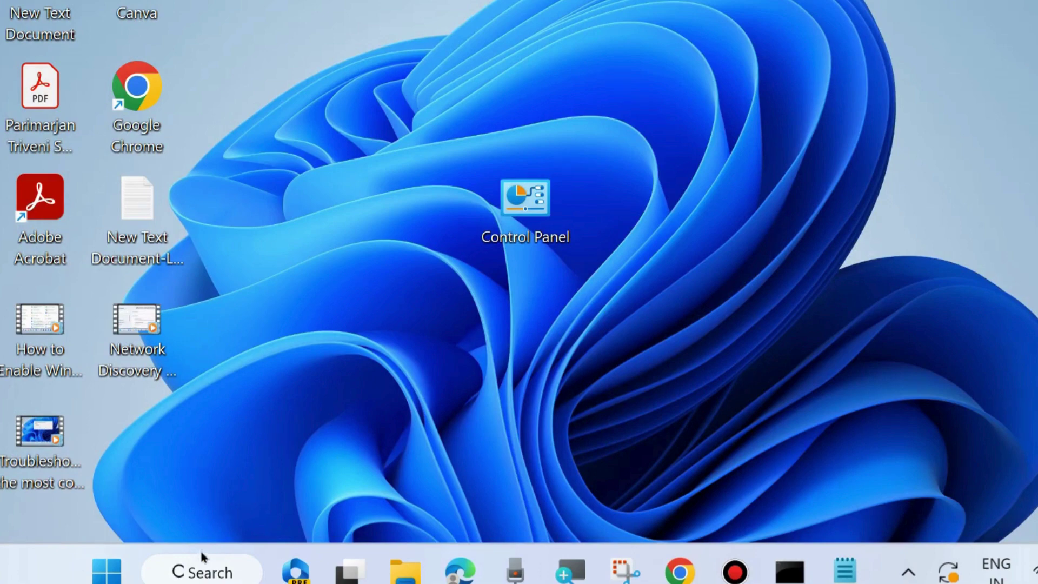
{"action": "left_click", "coordinate": [210, 573]}
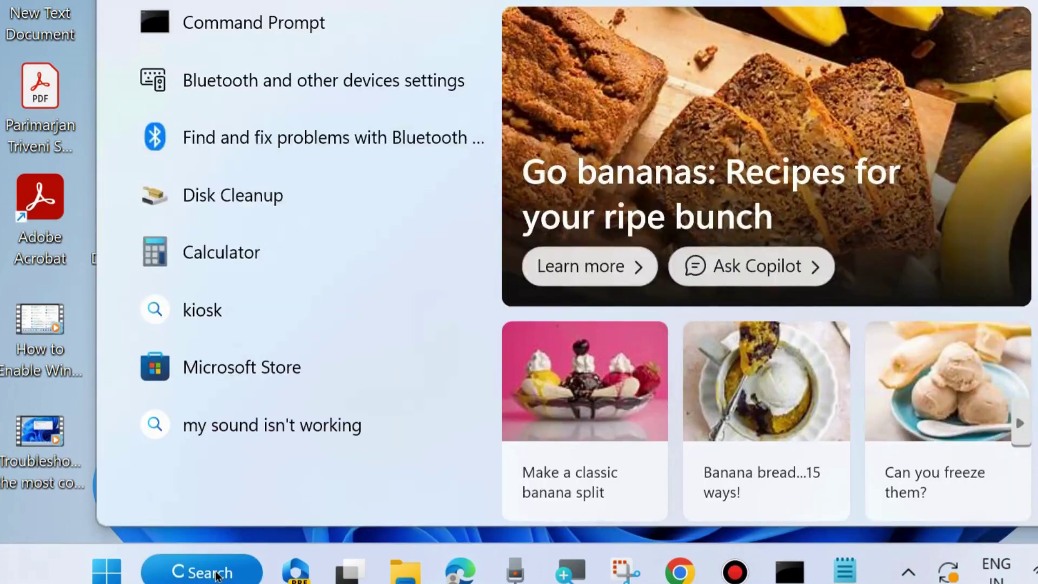
{"action": "type", "text": "windows m"}
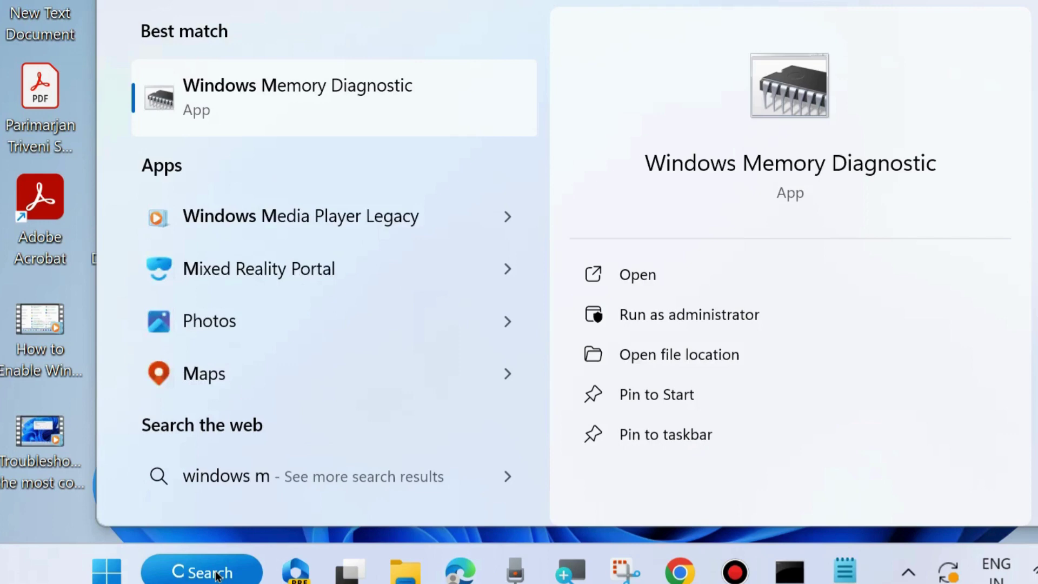
{"action": "type", "text": "emory"}
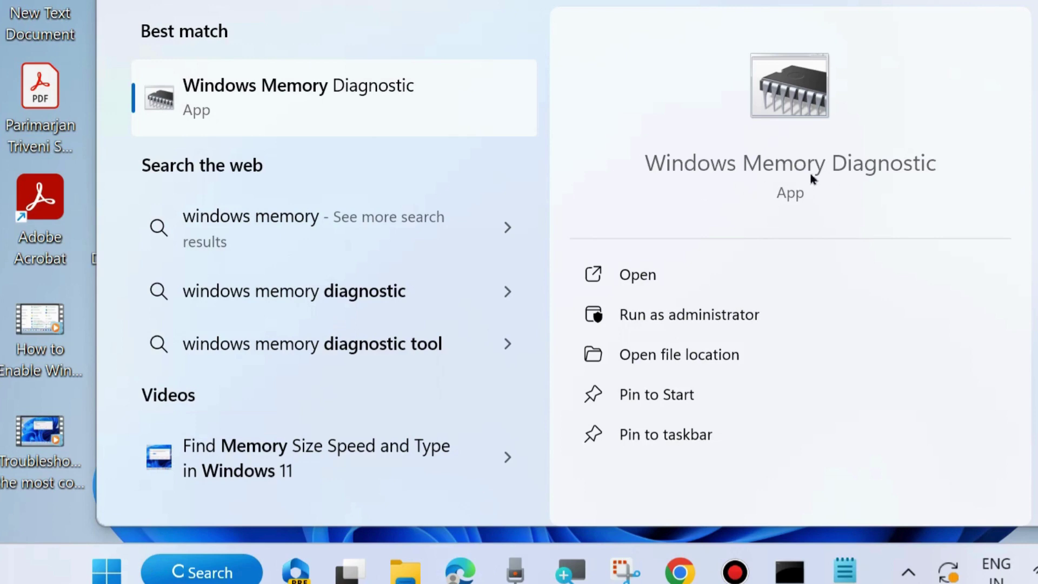
{"action": "left_click", "coordinate": [646, 275]}
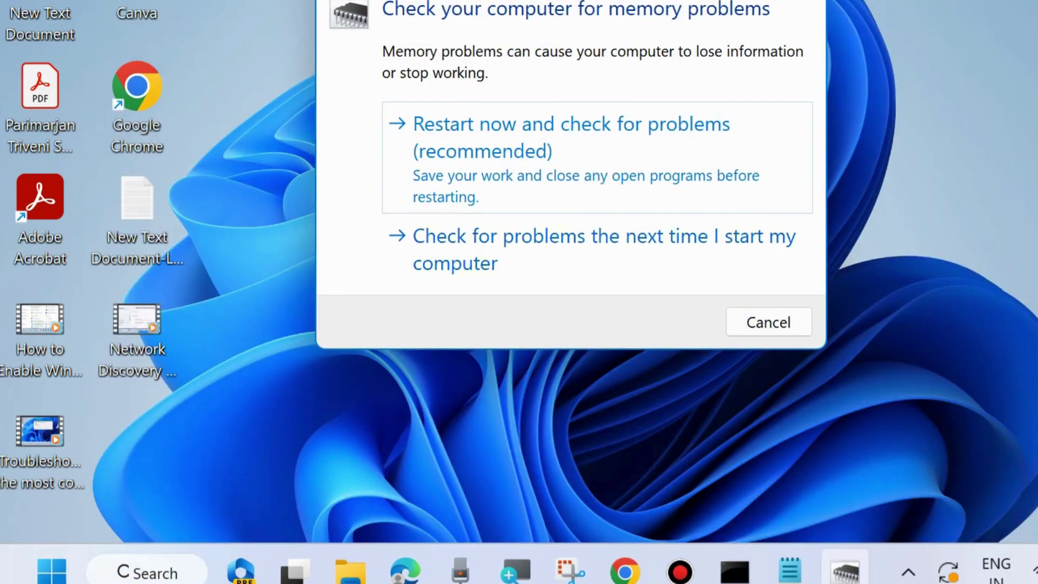
{"action": "left_click_drag", "start_coordinate": [535, 1], "coordinate": [538, 66]}
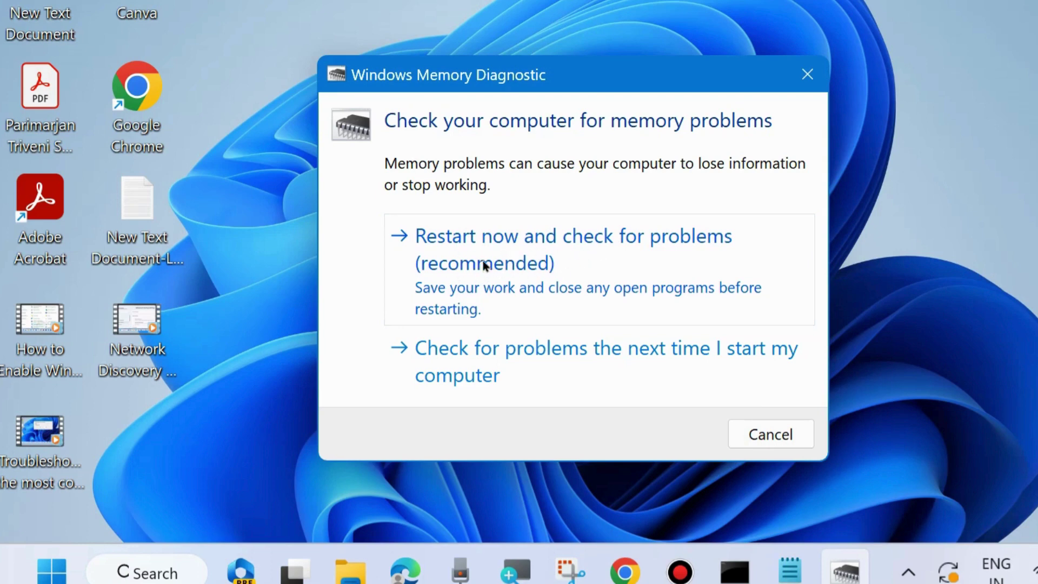
{"action": "left_click", "coordinate": [803, 74]}
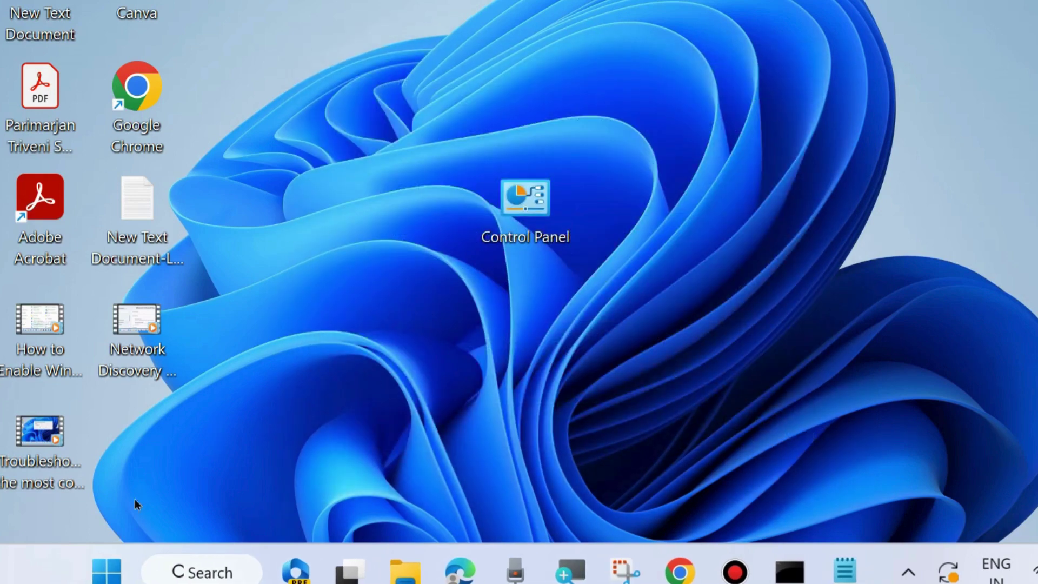
Step: Run msconfig from the Run dialog to bring up System Configuration
{"action": "right_click", "coordinate": [109, 570]}
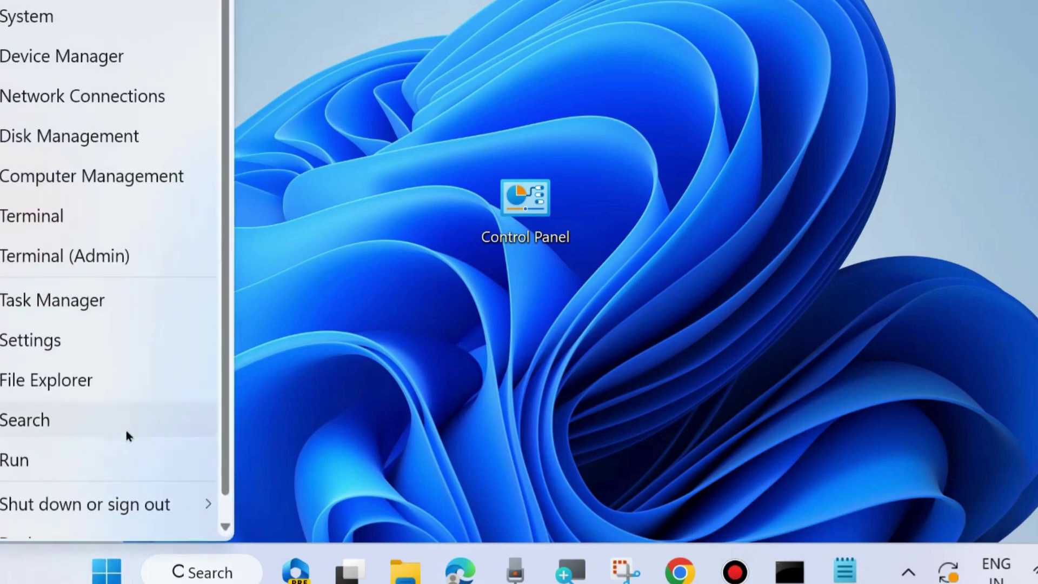
{"action": "left_click", "coordinate": [67, 461]}
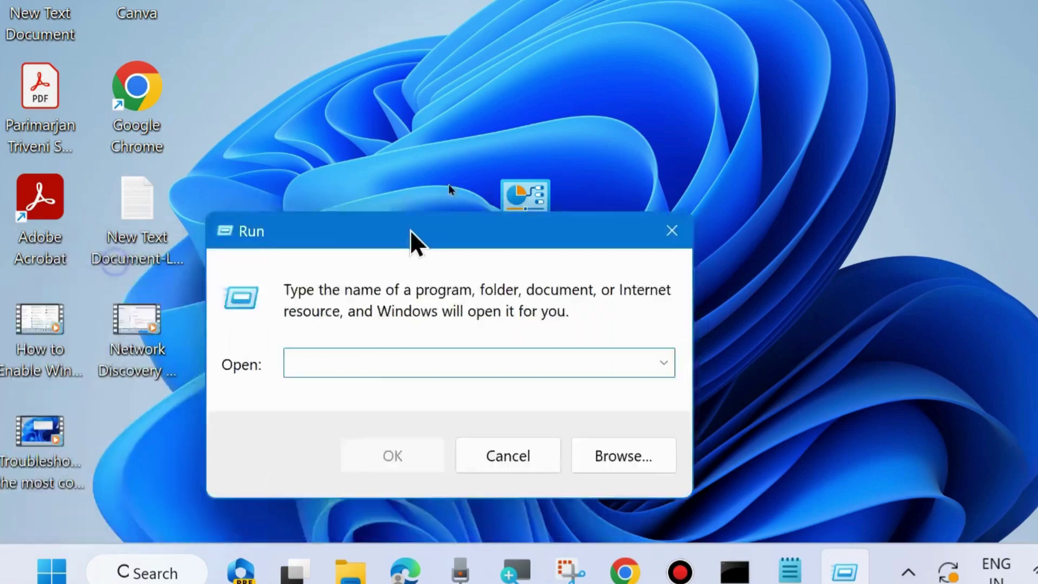
{"action": "left_click_drag", "start_coordinate": [410, 239], "coordinate": [506, 112]}
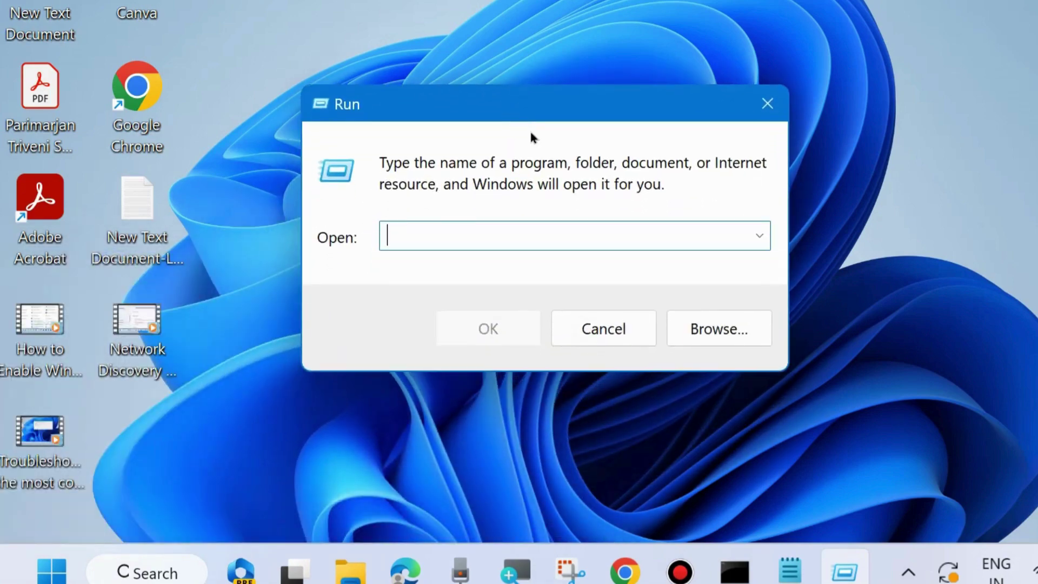
{"action": "type", "text": "msco"}
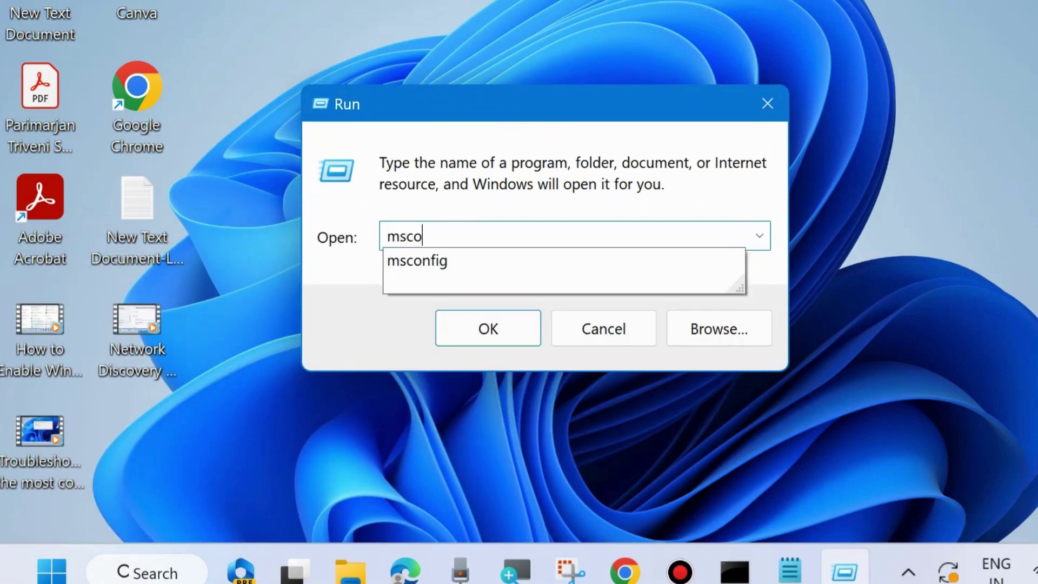
{"action": "type", "text": "nfig"}
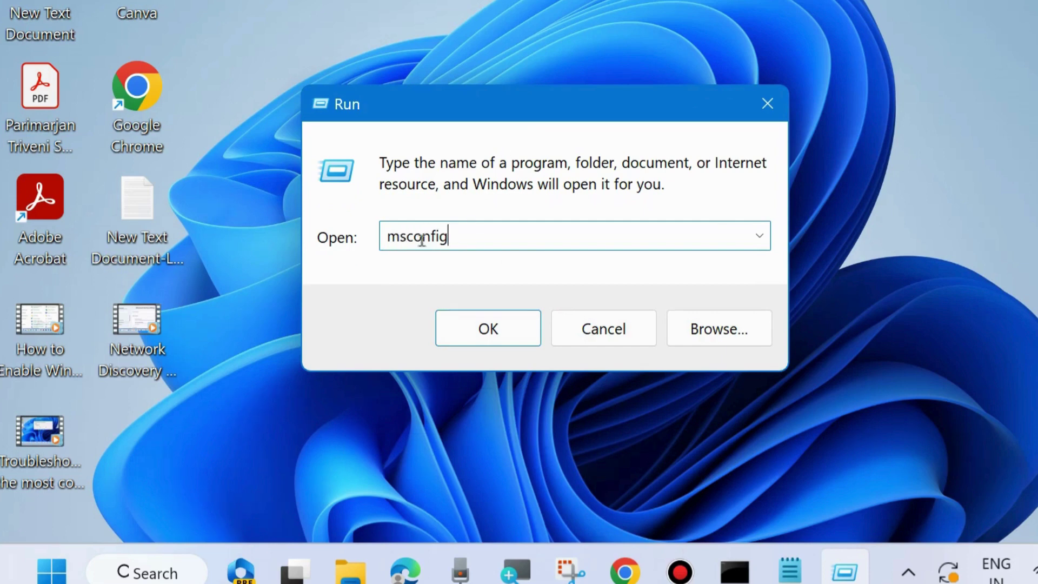
{"action": "left_click", "coordinate": [487, 329]}
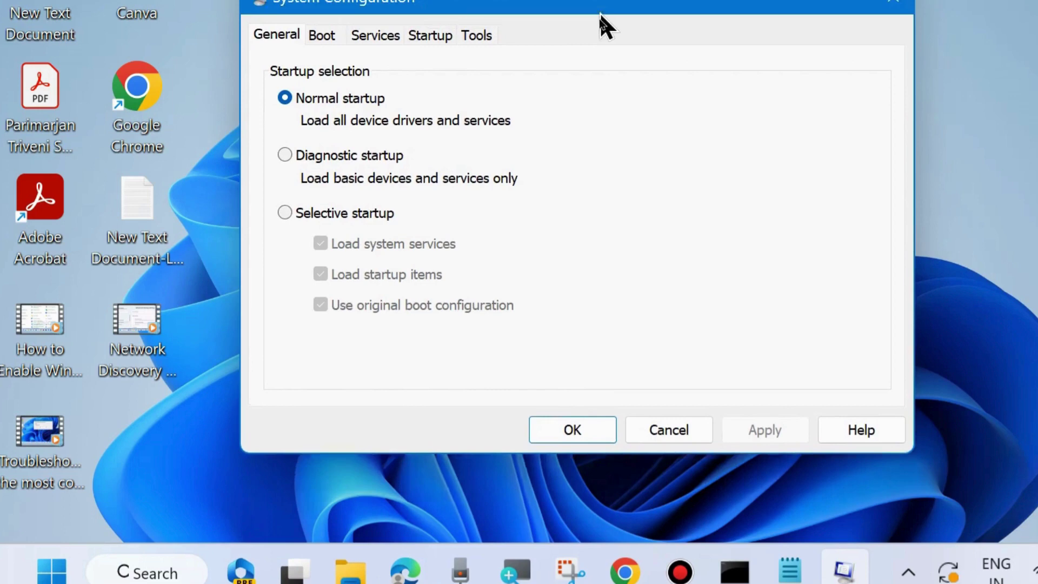
Step: Hide all Microsoft services, then open startup apps in Task Manager from the Startup tab
{"action": "left_click_drag", "start_coordinate": [600, 0], "coordinate": [519, 84]}
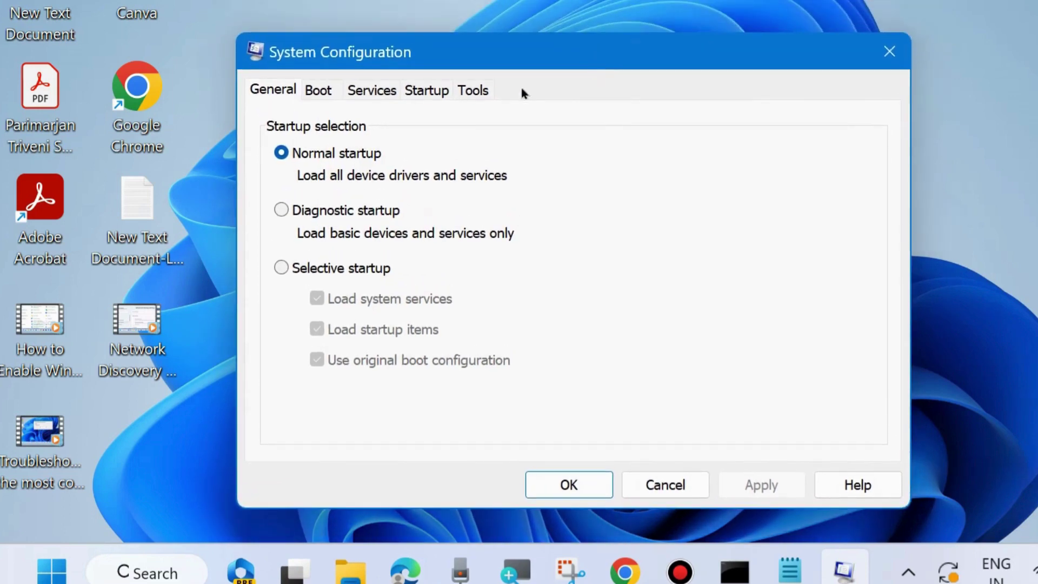
{"action": "left_click", "coordinate": [371, 90]}
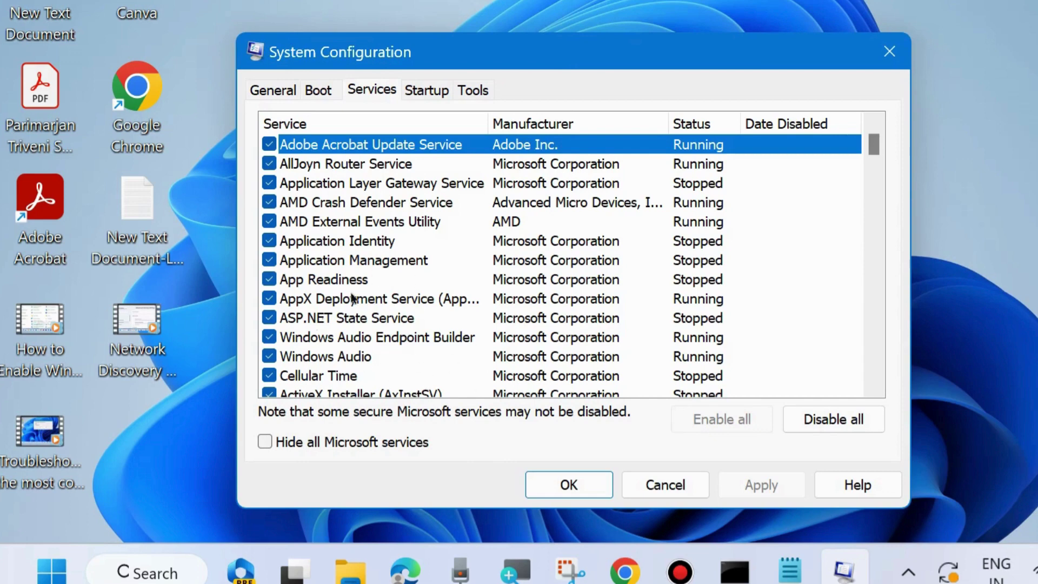
{"action": "left_click", "coordinate": [265, 443]}
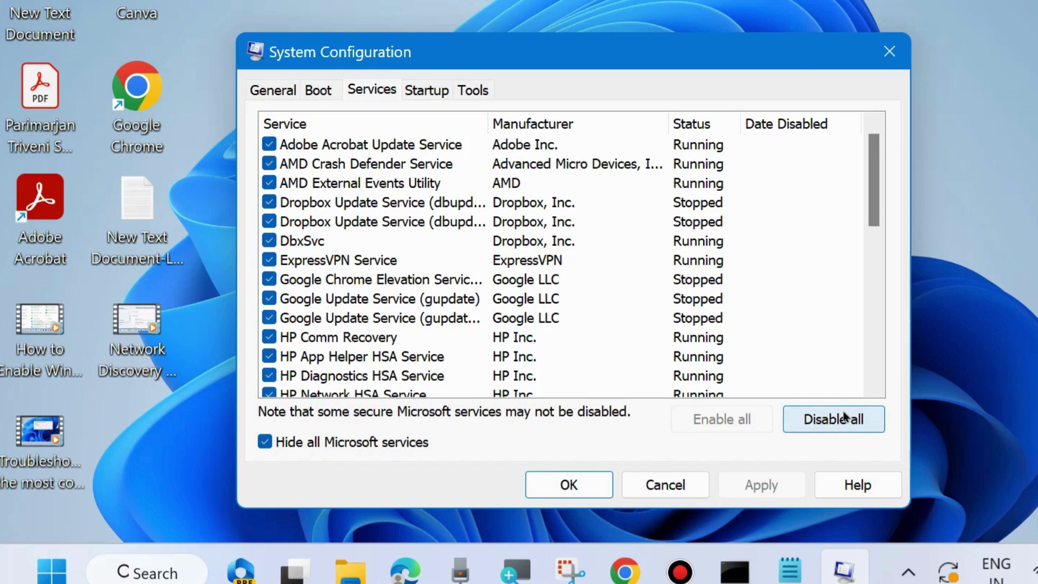
{"action": "left_click", "coordinate": [427, 93]}
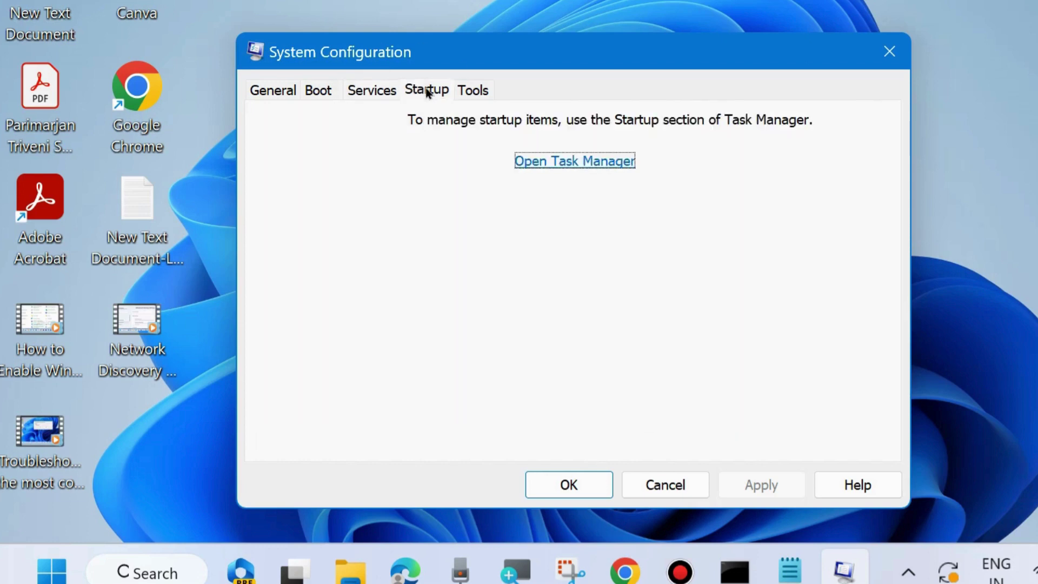
{"action": "left_click", "coordinate": [572, 162]}
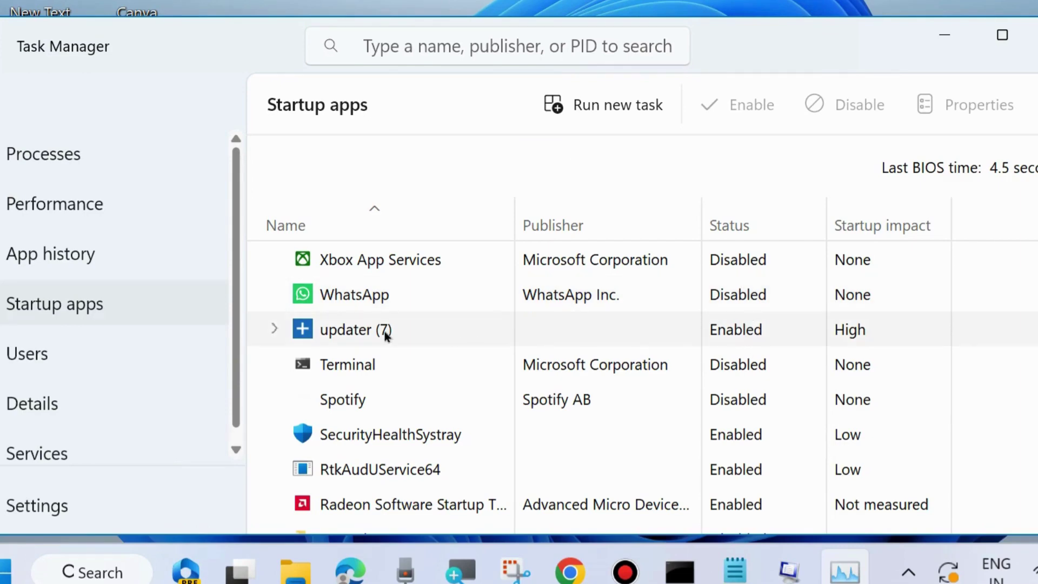
Step: Inspect the updater and SecurityHealthSystray startup entries without disabling them, then close Task Manager
{"action": "right_click", "coordinate": [361, 331]}
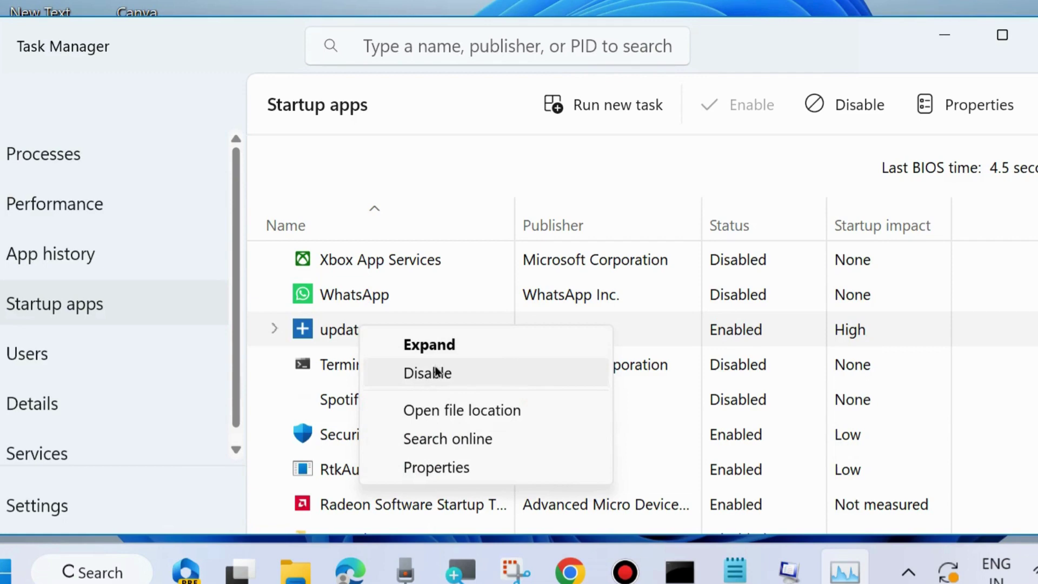
{"action": "left_click", "coordinate": [645, 151]}
{"action": "scroll", "coordinate": [509, 361], "scroll_direction": "down", "scroll_amount": 1}
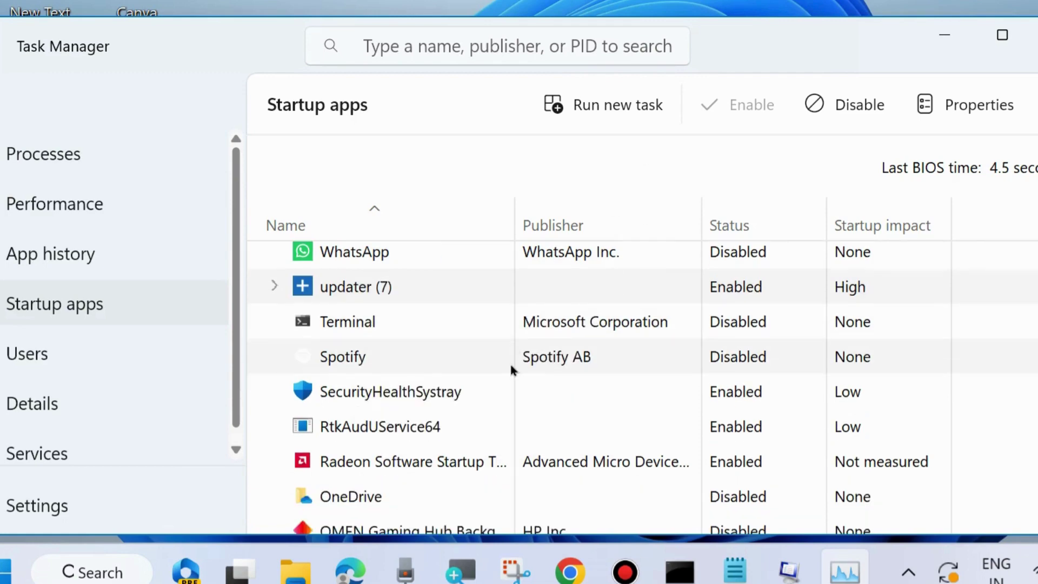
{"action": "scroll", "coordinate": [511, 368], "scroll_direction": "down", "scroll_amount": 1}
{"action": "right_click", "coordinate": [396, 376]}
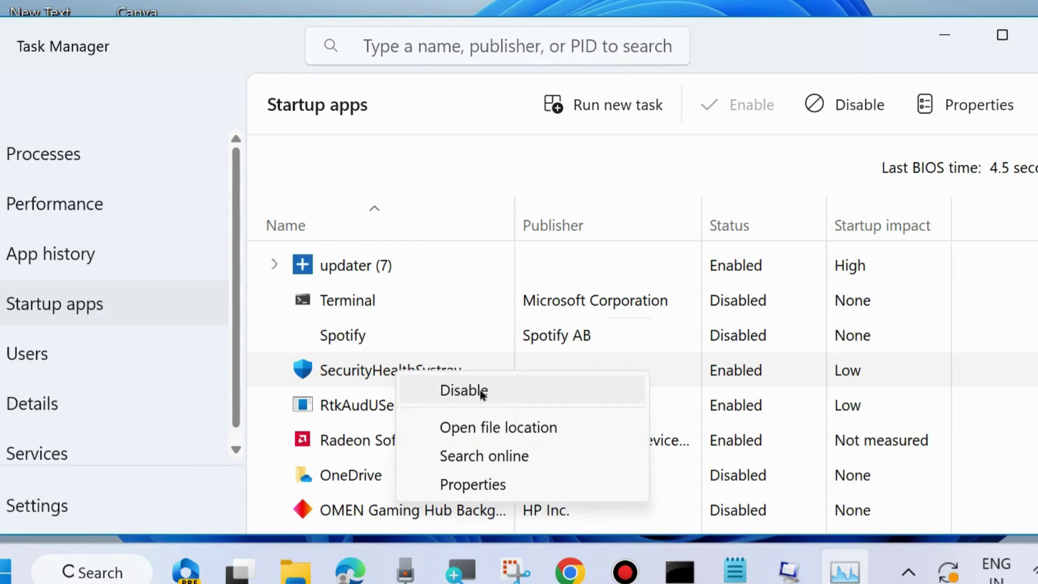
{"action": "left_click", "coordinate": [601, 163]}
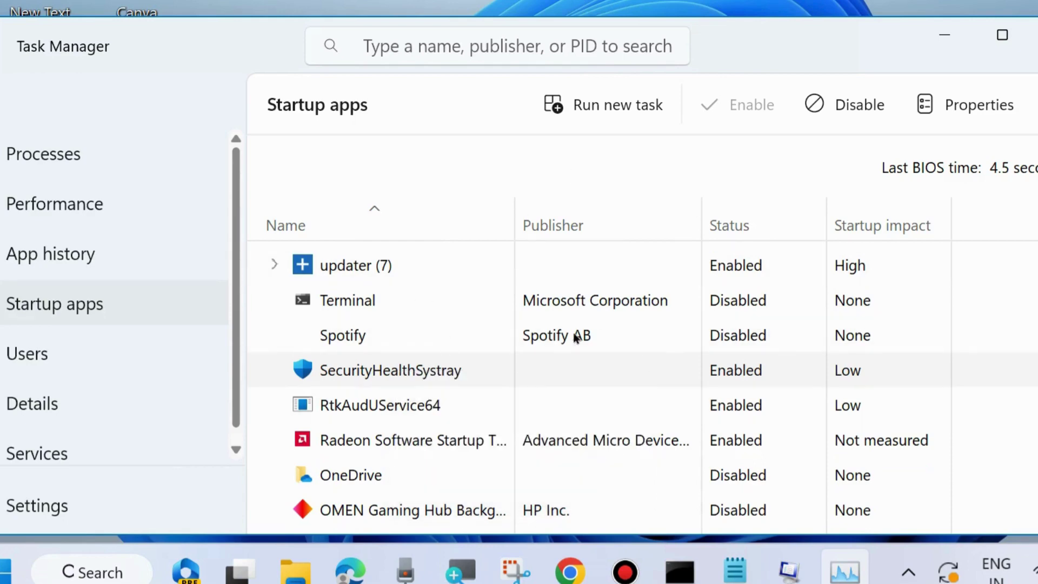
{"action": "scroll", "coordinate": [633, 357], "scroll_direction": "down", "scroll_amount": 2}
{"action": "scroll", "coordinate": [669, 368], "scroll_direction": "down", "scroll_amount": 2}
{"action": "scroll", "coordinate": [696, 352], "scroll_direction": "down", "scroll_amount": 3}
{"action": "scroll", "coordinate": [696, 390], "scroll_direction": "up", "scroll_amount": 3}
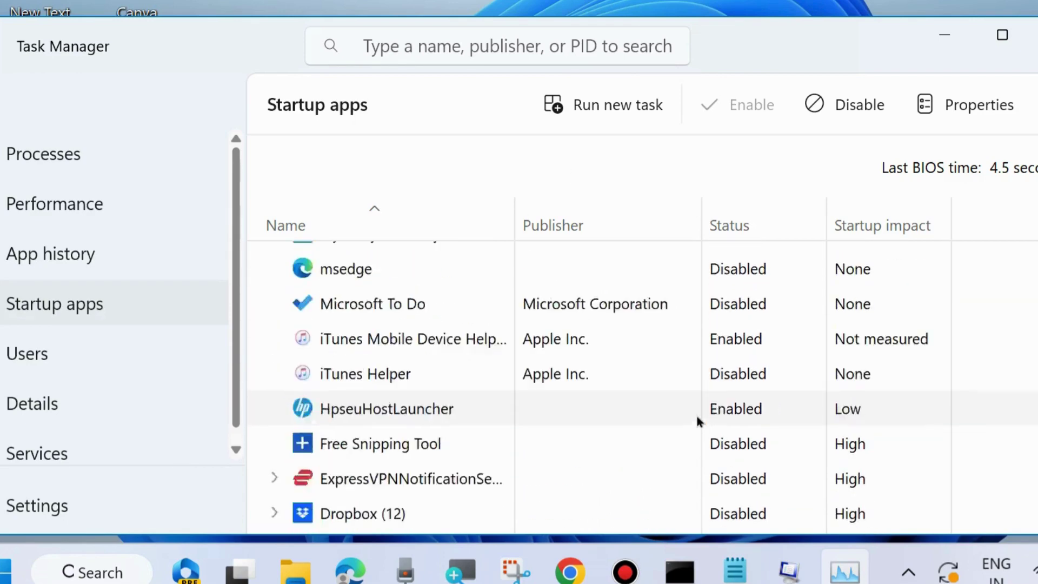
{"action": "scroll", "coordinate": [696, 418], "scroll_direction": "up", "scroll_amount": 3}
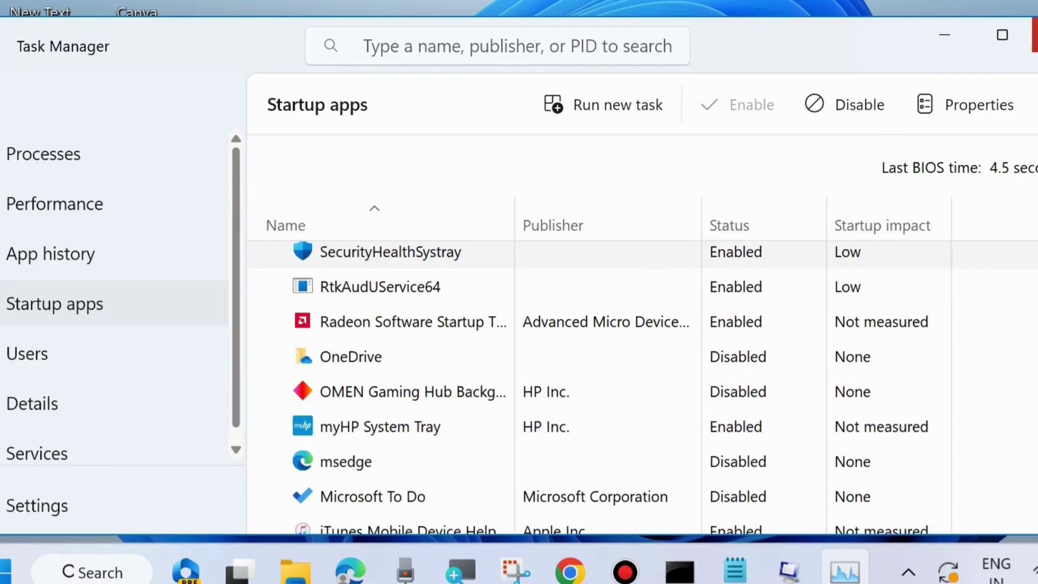
{"action": "left_click", "coordinate": [1035, 35]}
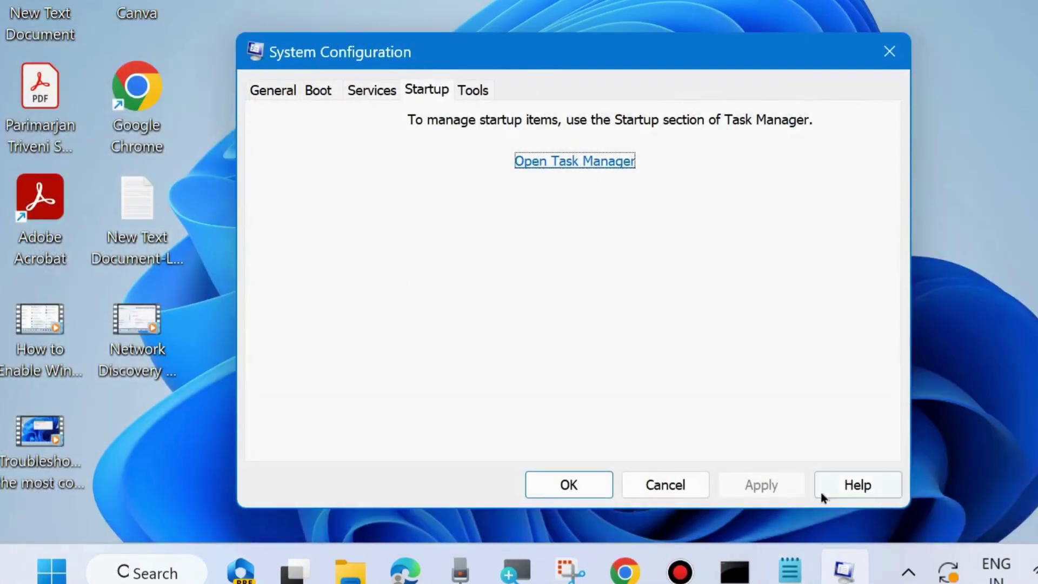
Step: Confirm System Configuration with OK, then open System from the desktop Control Panel
{"action": "left_click", "coordinate": [572, 487]}
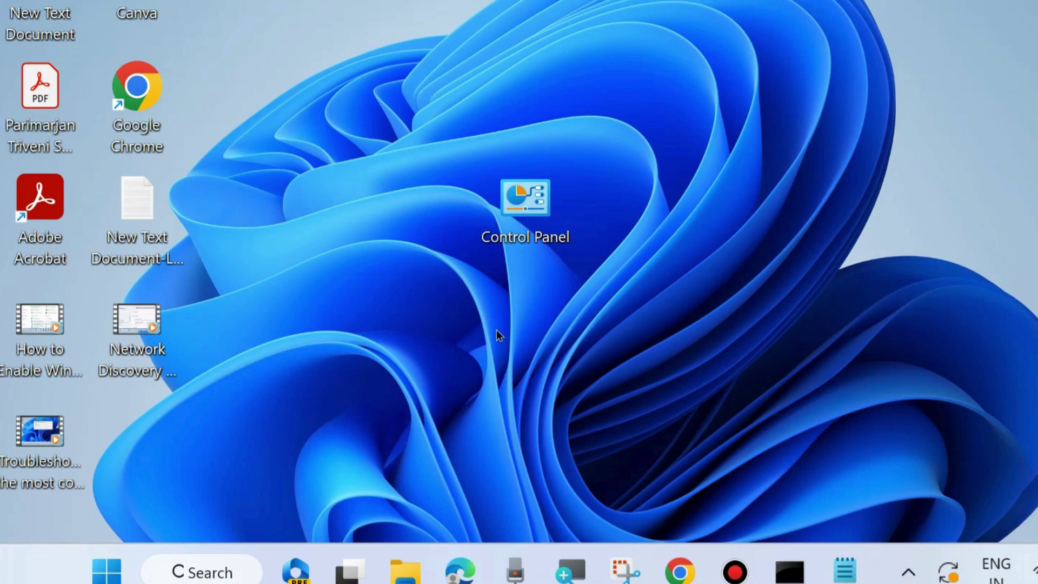
{"action": "double_click", "coordinate": [523, 205]}
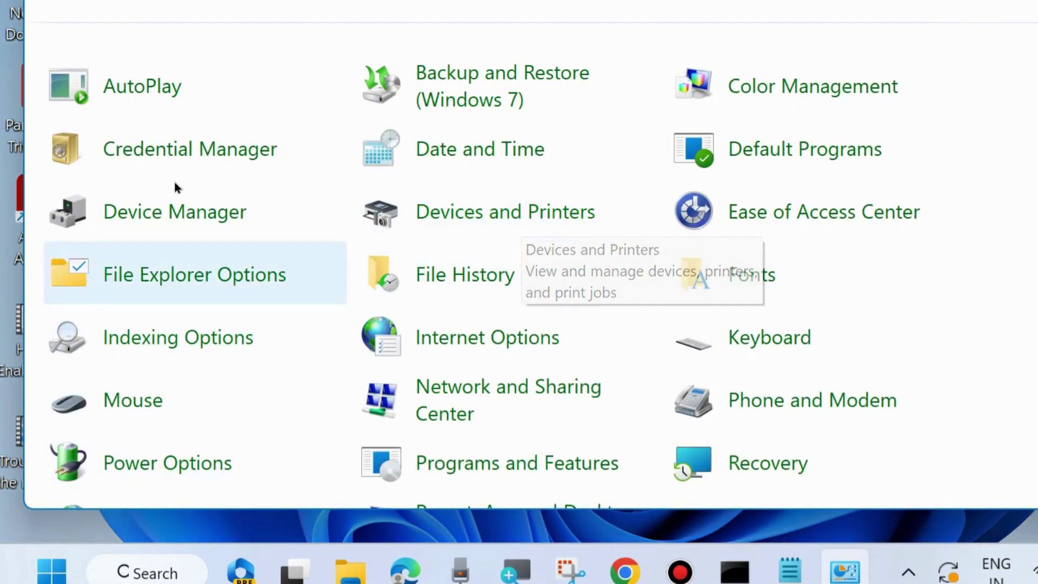
{"action": "scroll", "coordinate": [351, 431], "scroll_direction": "down", "scroll_amount": 2}
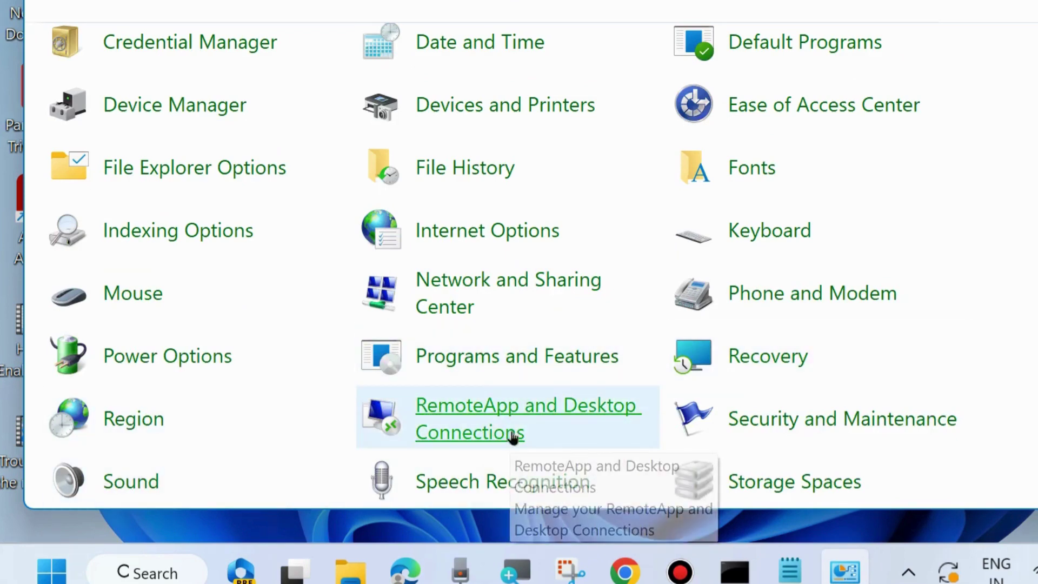
{"action": "scroll", "coordinate": [498, 455], "scroll_direction": "down", "scroll_amount": 1}
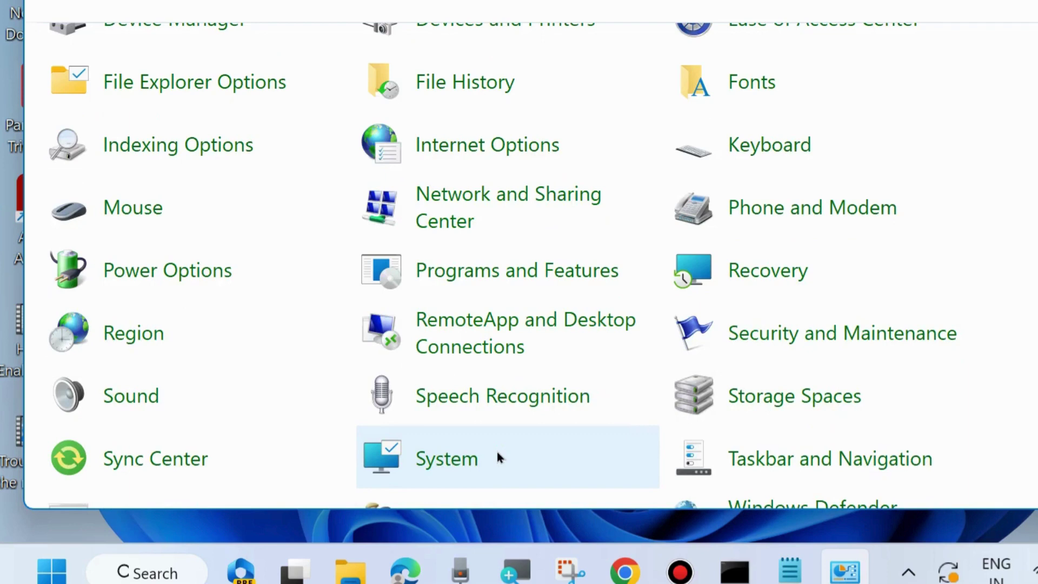
{"action": "scroll", "coordinate": [454, 459], "scroll_direction": "down", "scroll_amount": 1}
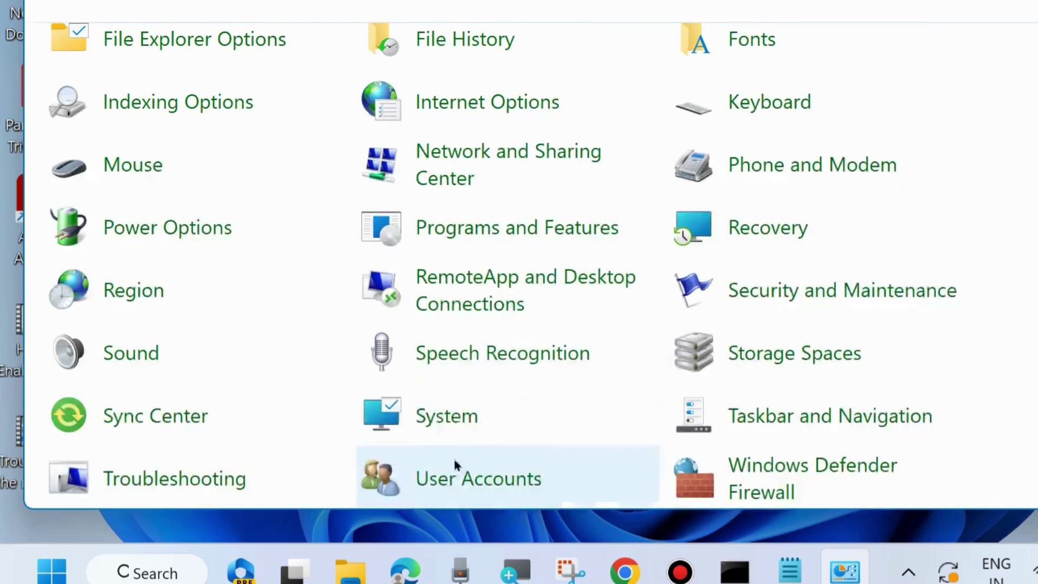
{"action": "left_click", "coordinate": [438, 419]}
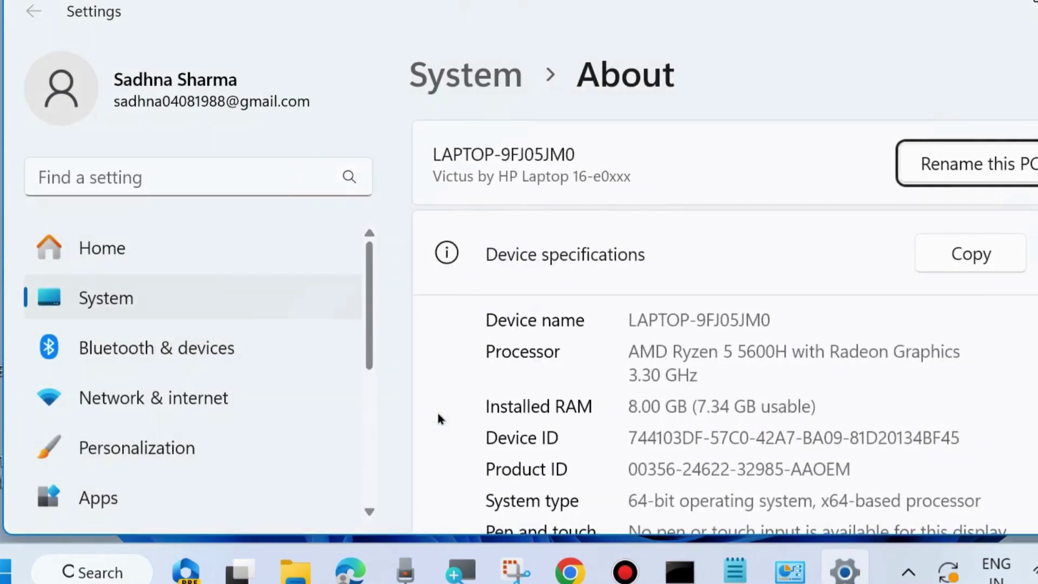
{"action": "scroll", "coordinate": [688, 404], "scroll_direction": "down", "scroll_amount": 2}
{"action": "scroll", "coordinate": [688, 403], "scroll_direction": "down", "scroll_amount": 2}
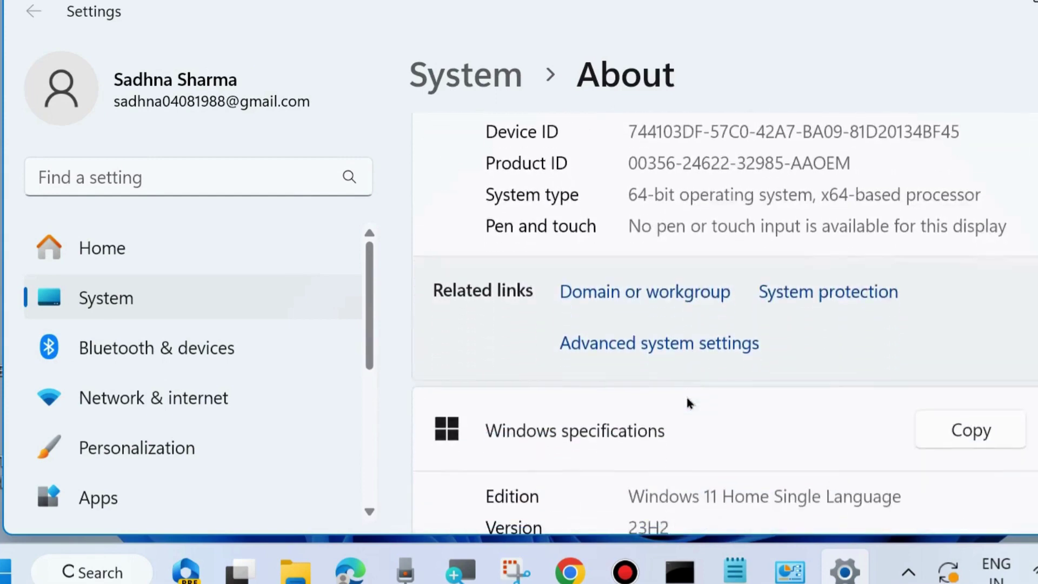
Step: Open Advanced system settings from About and drag System Properties into view
{"action": "left_click", "coordinate": [665, 335]}
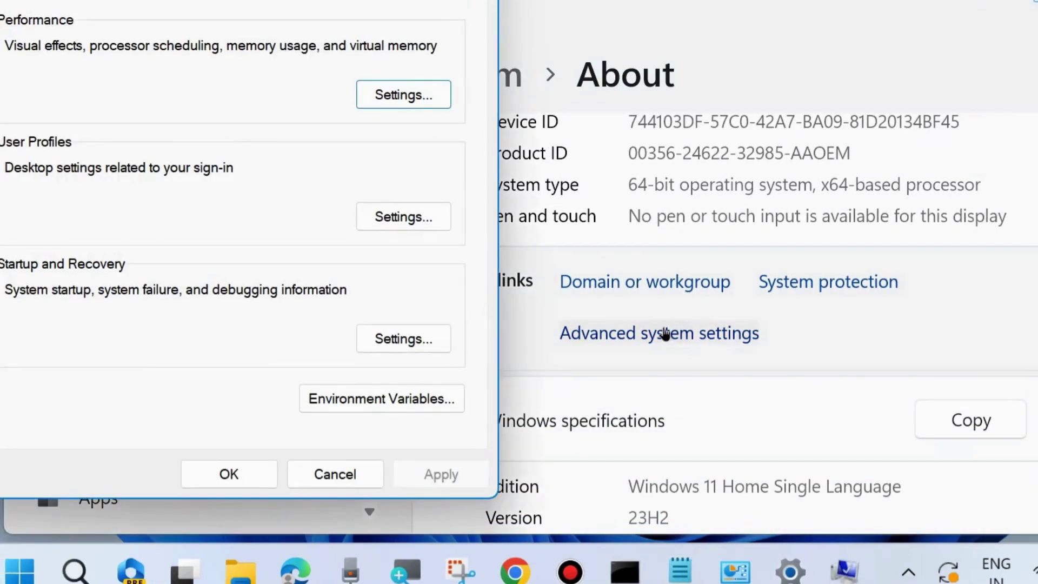
{"action": "left_click_drag", "start_coordinate": [86, 0], "coordinate": [594, 23]}
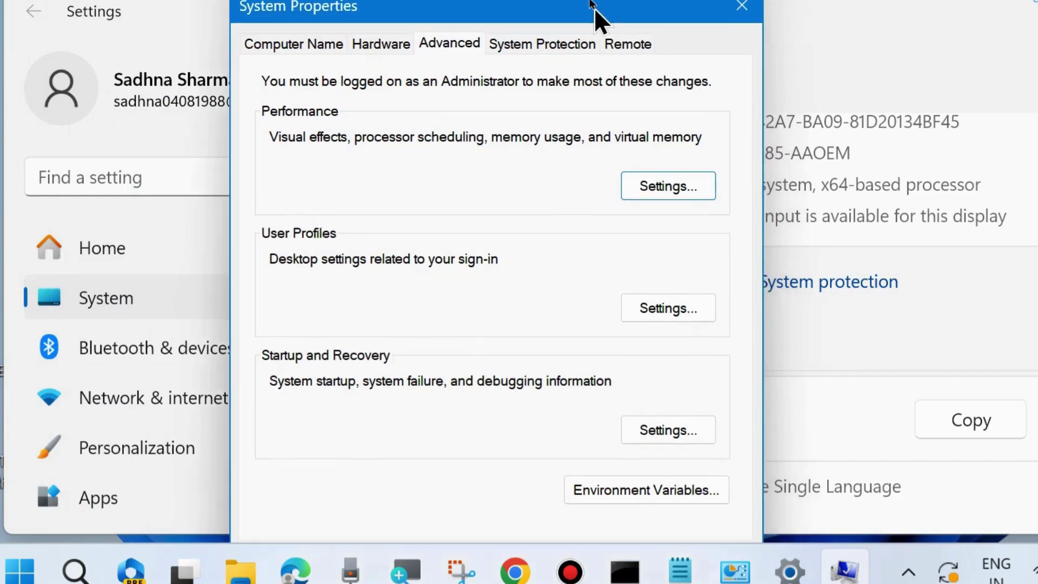
{"action": "left_click_drag", "start_coordinate": [602, 19], "coordinate": [581, 7]}
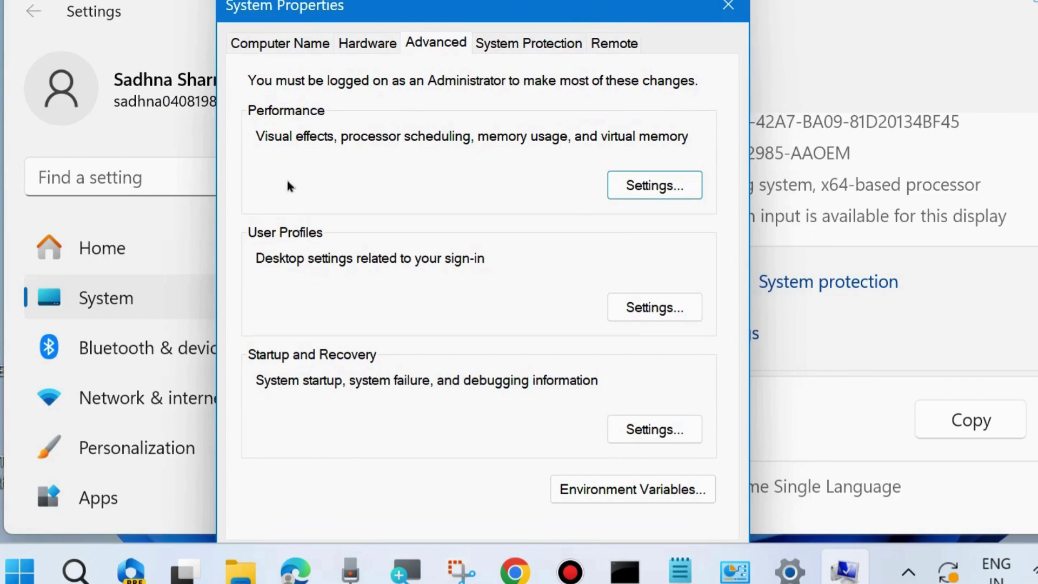
Step: Open Performance Options and, on its Advanced tab, the Virtual memory Change dialog
{"action": "left_click", "coordinate": [649, 185]}
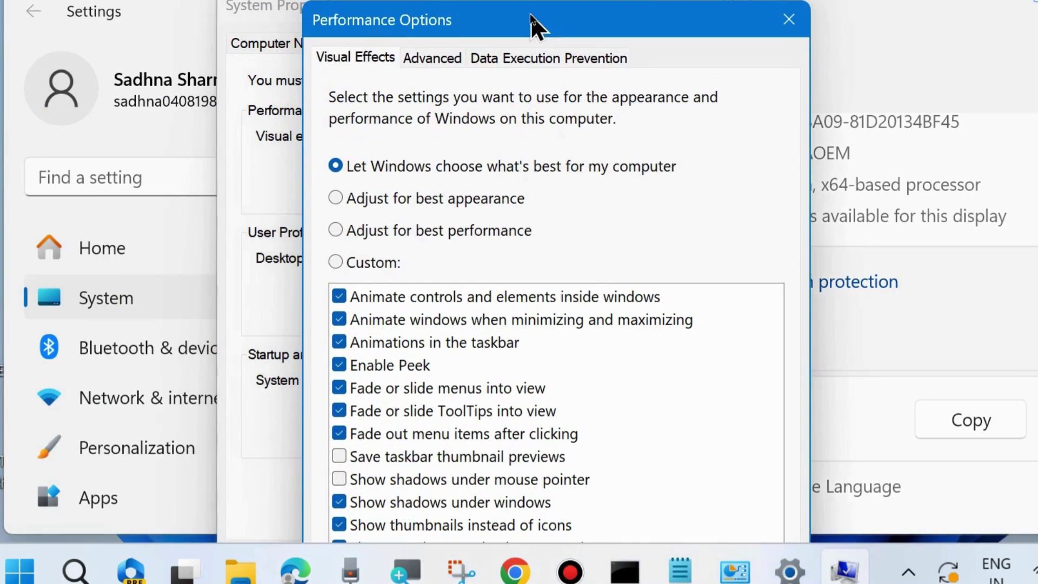
{"action": "left_click", "coordinate": [433, 59]}
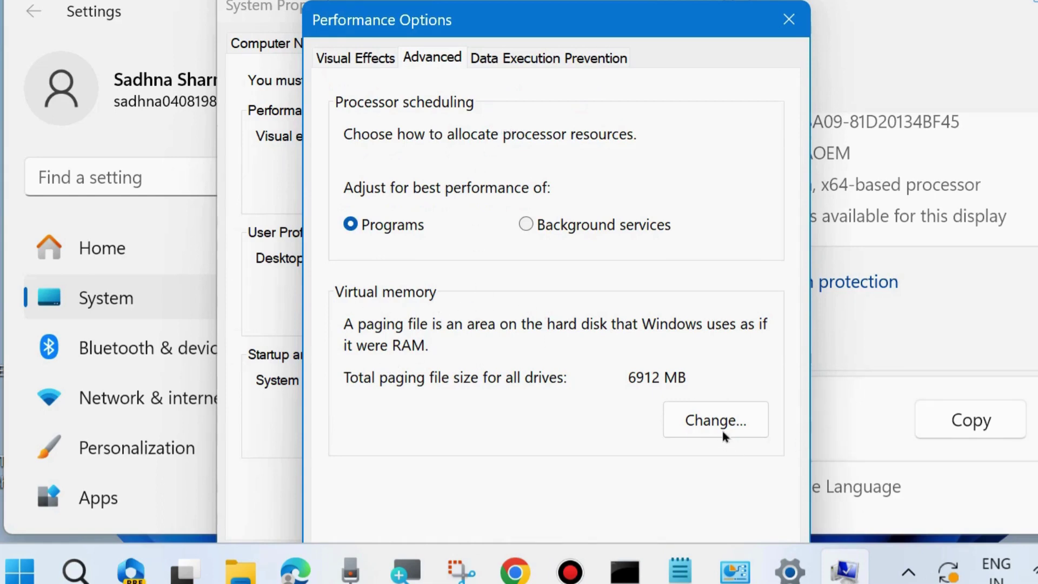
{"action": "left_click", "coordinate": [702, 426]}
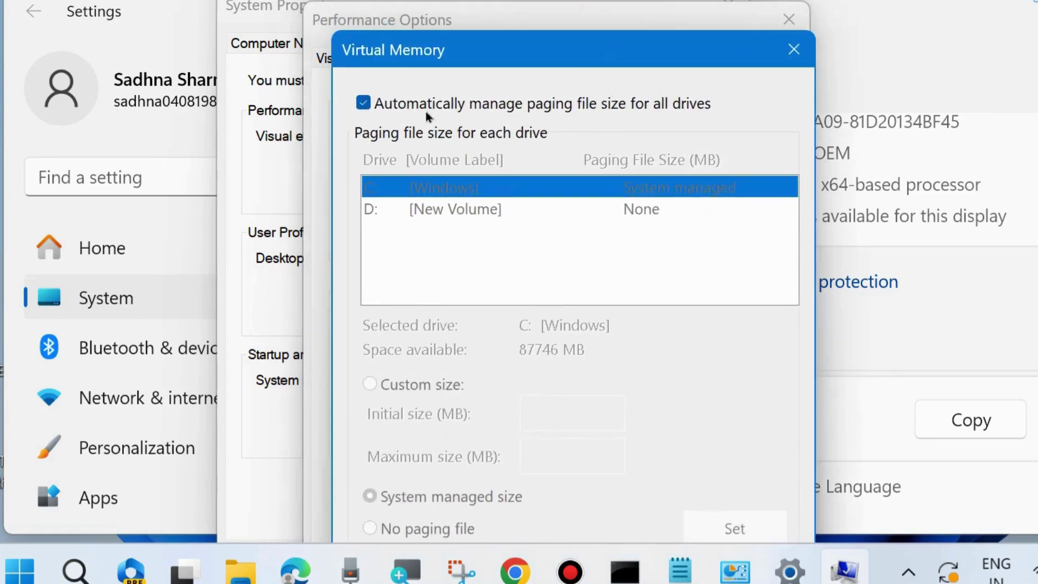
Step: Turn off automatic paging file management and choose Custom size for drive C:
{"action": "left_click", "coordinate": [363, 104]}
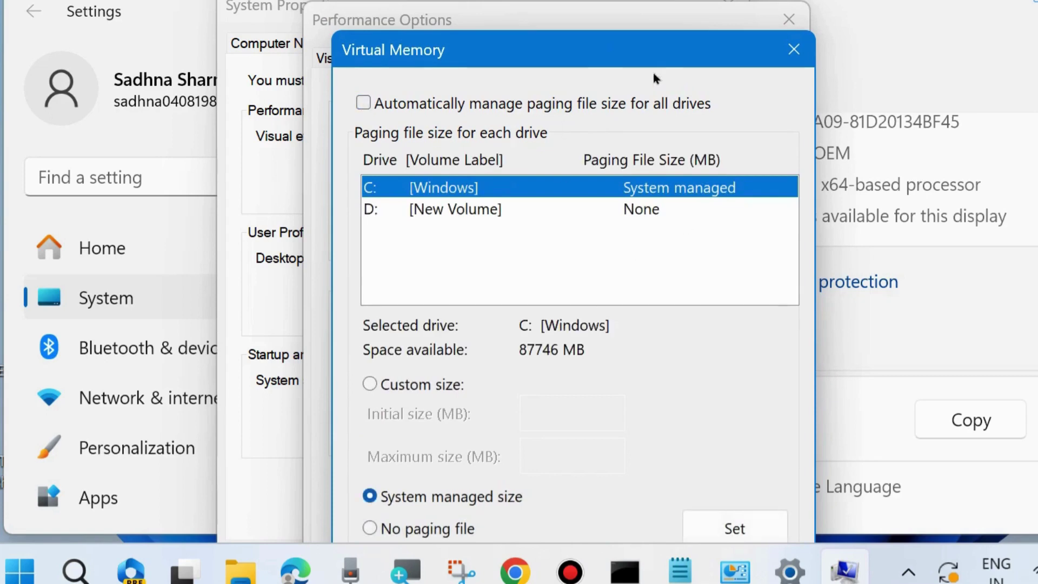
{"action": "left_click_drag", "start_coordinate": [624, 53], "coordinate": [625, 2]}
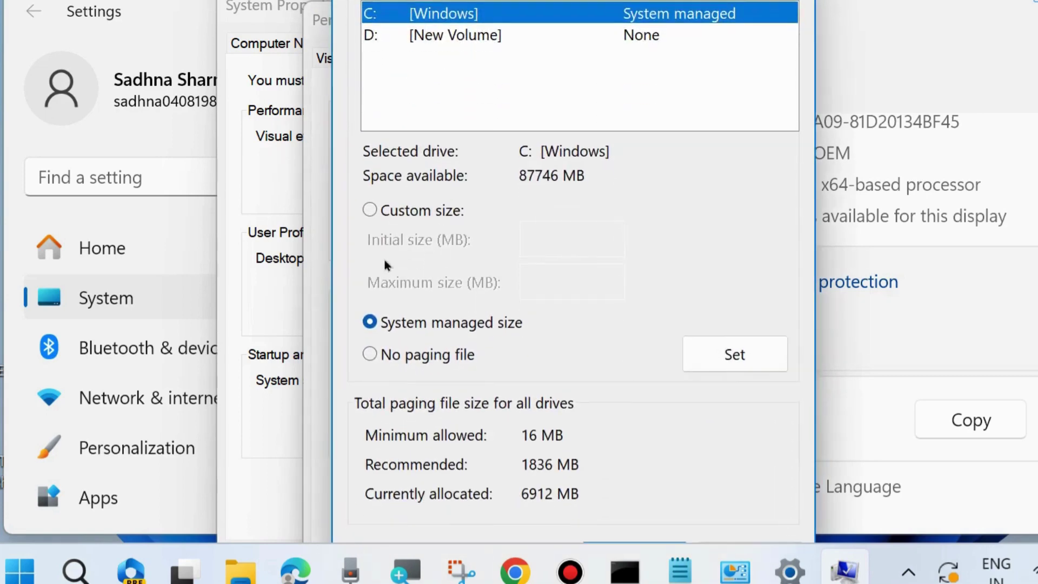
{"action": "left_click", "coordinate": [368, 212]}
{"action": "left_click", "coordinate": [527, 237]}
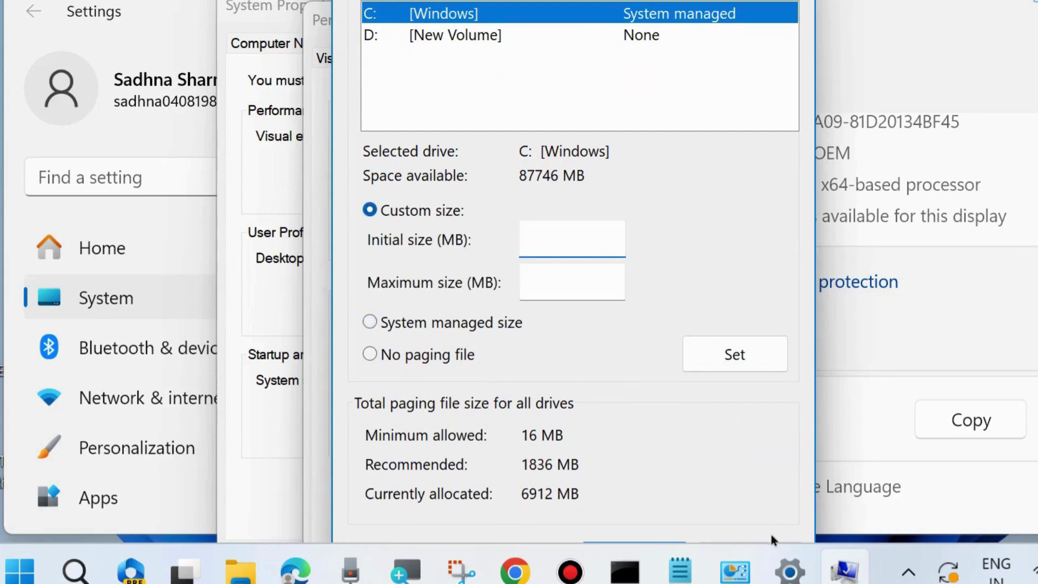
Step: Check the Notepad note that paging size should be 1.5 times RAM in MB, then return to Virtual Memory
{"action": "left_click", "coordinate": [679, 571]}
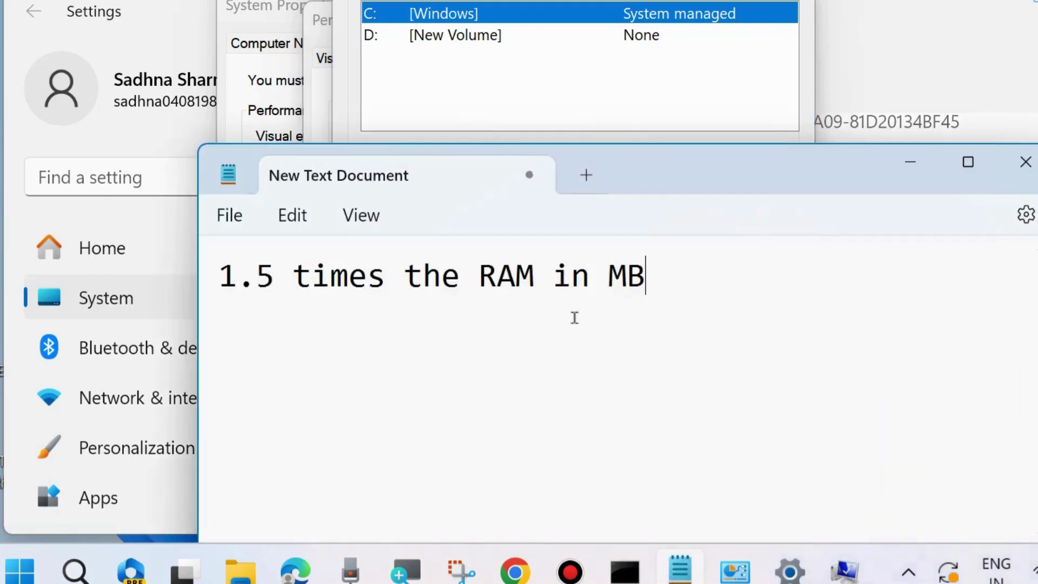
{"action": "mouse_move", "coordinate": [624, 168]}
{"action": "left_mouse_down"}
{"action": "mouse_move", "coordinate": [778, 251]}
{"action": "mouse_move", "coordinate": [811, 331]}
{"action": "left_mouse_up"}
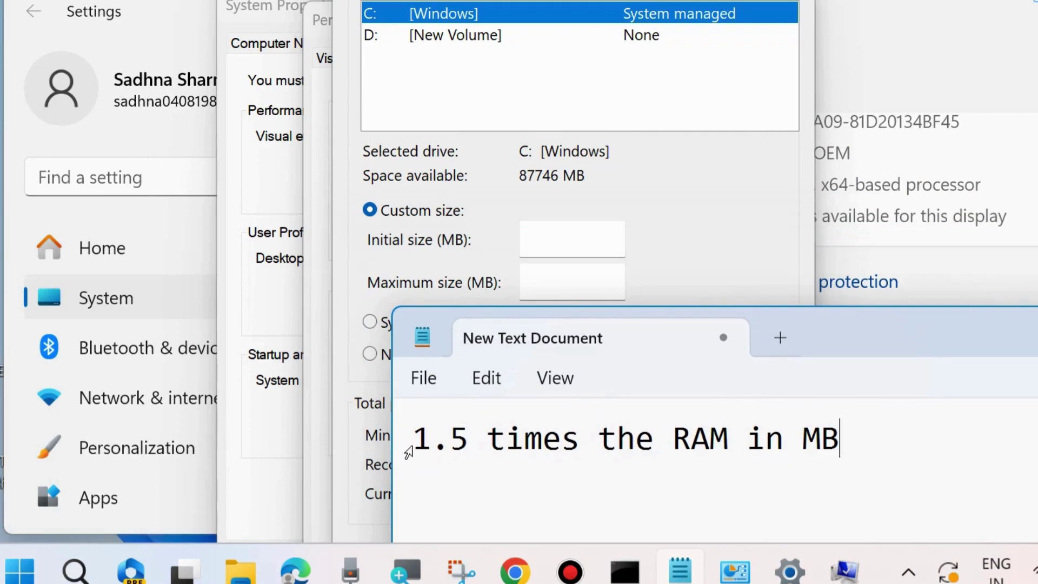
{"action": "left_click_drag", "start_coordinate": [414, 442], "coordinate": [840, 443]}
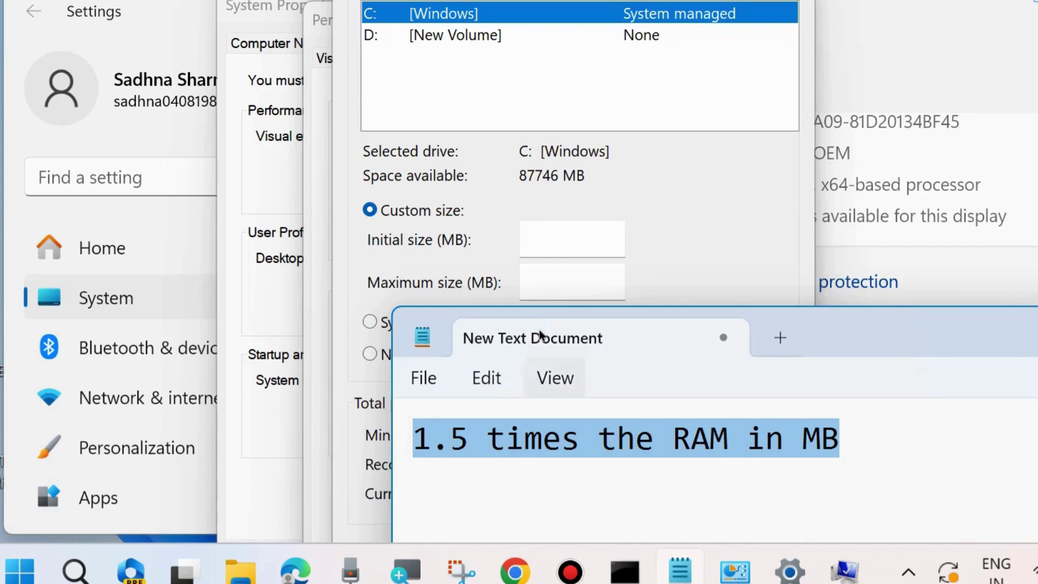
{"action": "left_click", "coordinate": [568, 240]}
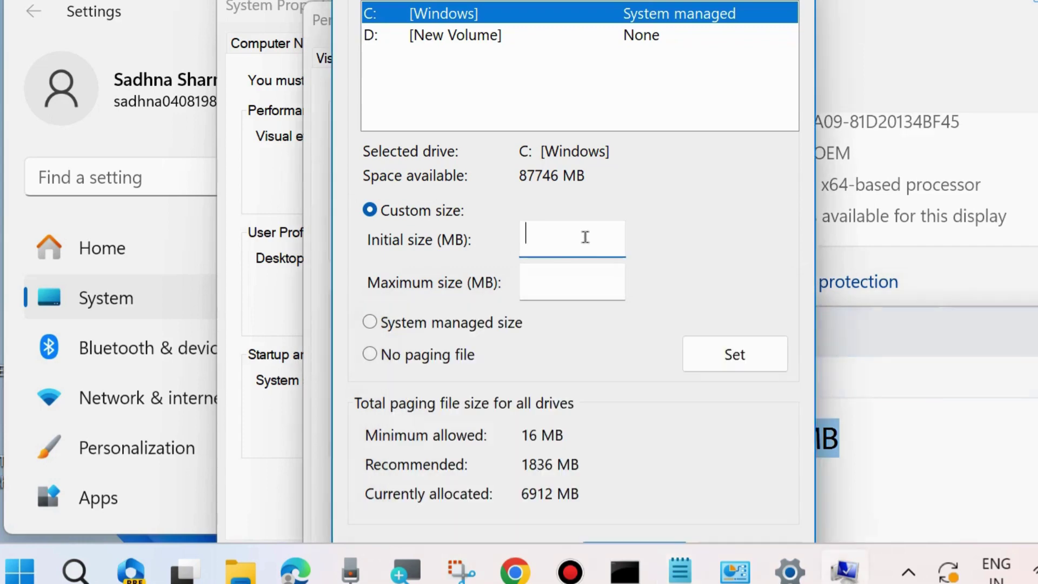
Step: Set a 250 MB maximum paging file size, then close Performance Options, System Properties and Settings
{"action": "left_click", "coordinate": [567, 277]}
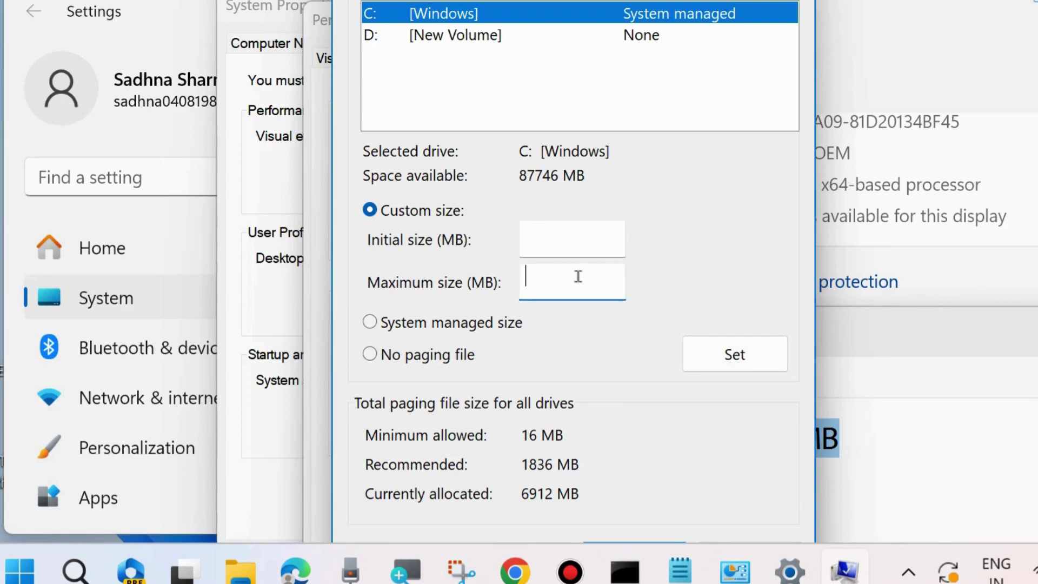
{"action": "type", "text": "250"}
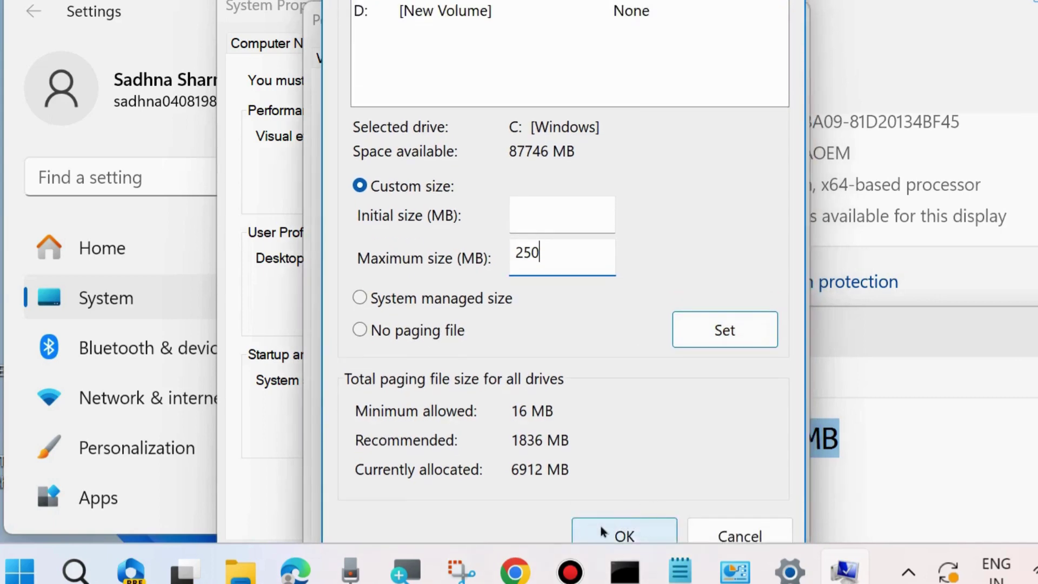
{"action": "left_click", "coordinate": [618, 531]}
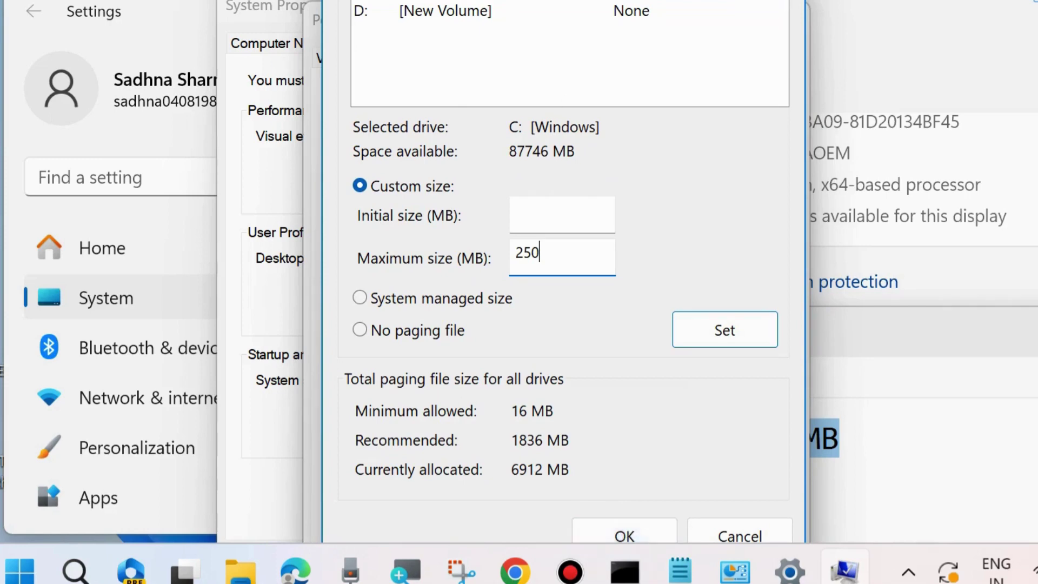
{"action": "left_click", "coordinate": [786, 22]}
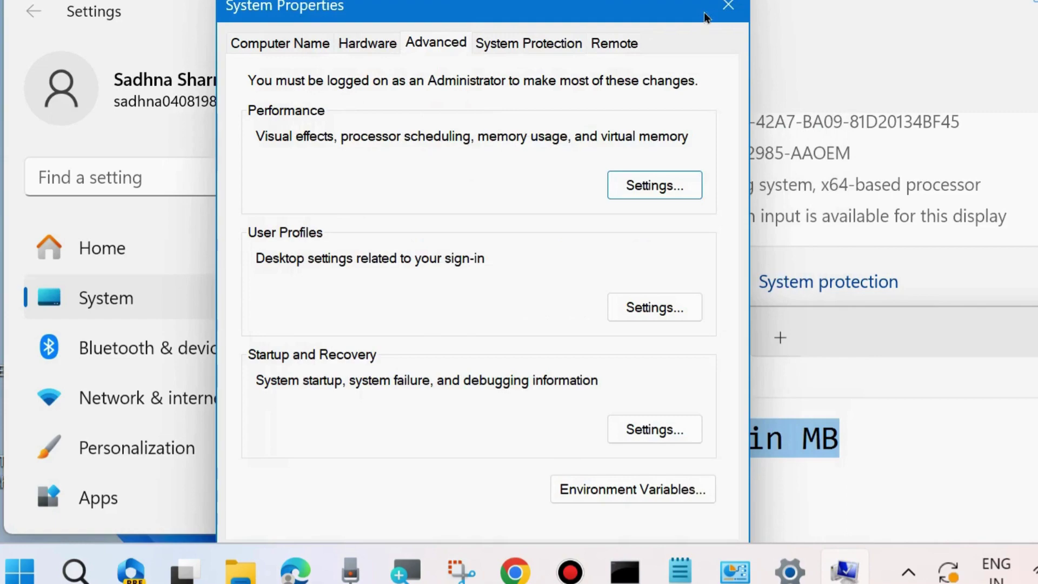
{"action": "left_click", "coordinate": [722, 11]}
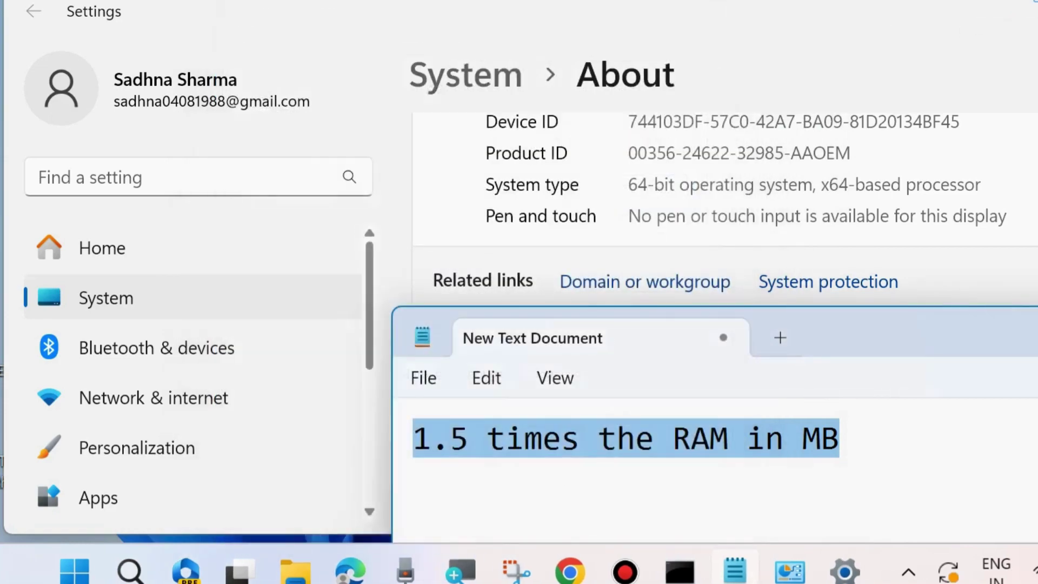
{"action": "key", "text": "alt+F4"}
{"action": "key", "text": "alt+F4"}
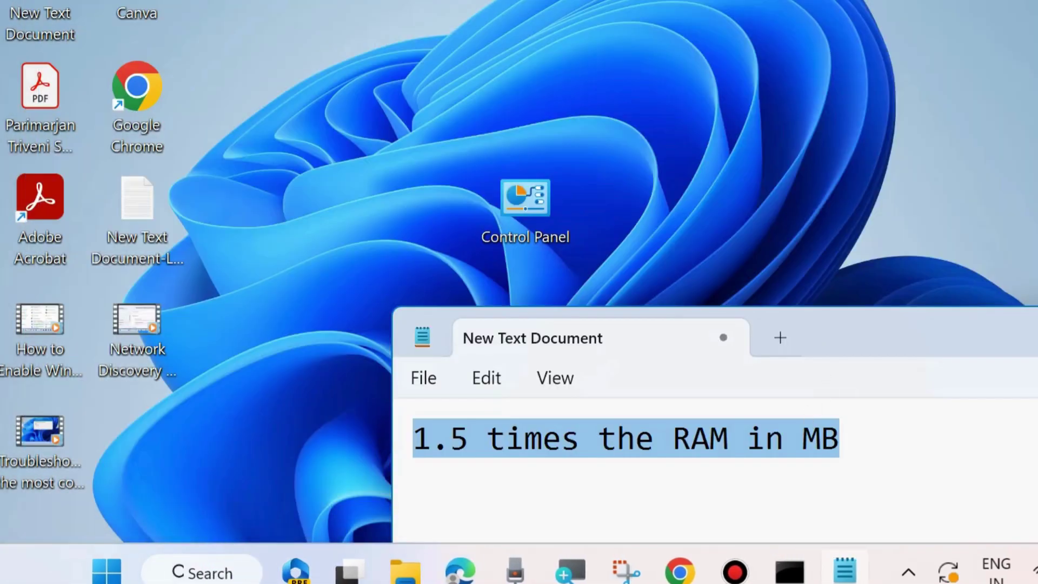
Step: Minimize the Notepad note and open the Run dialog from the Start button's context menu
{"action": "left_click", "coordinate": [845, 572]}
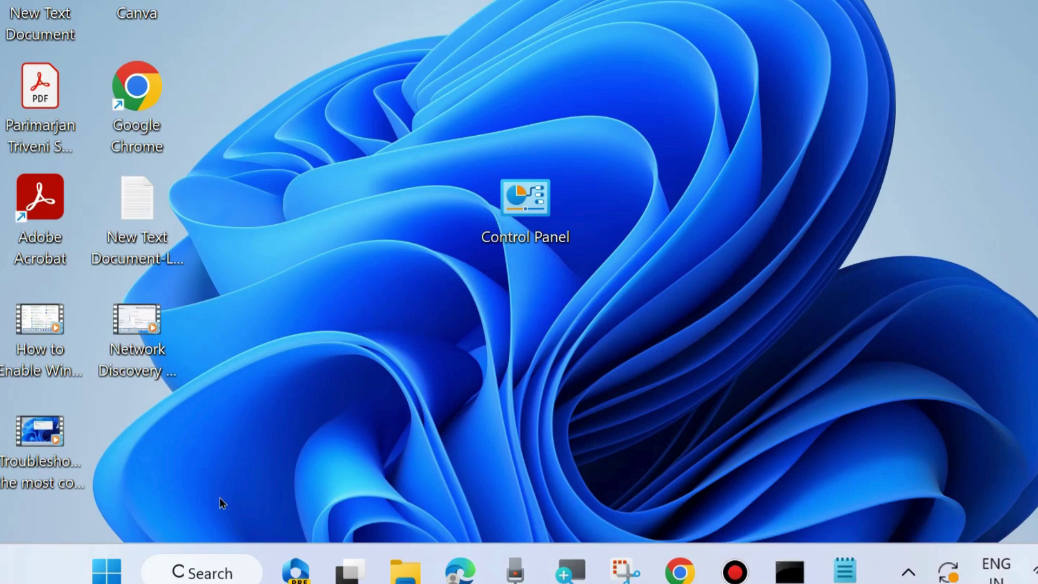
{"action": "right_click", "coordinate": [109, 569]}
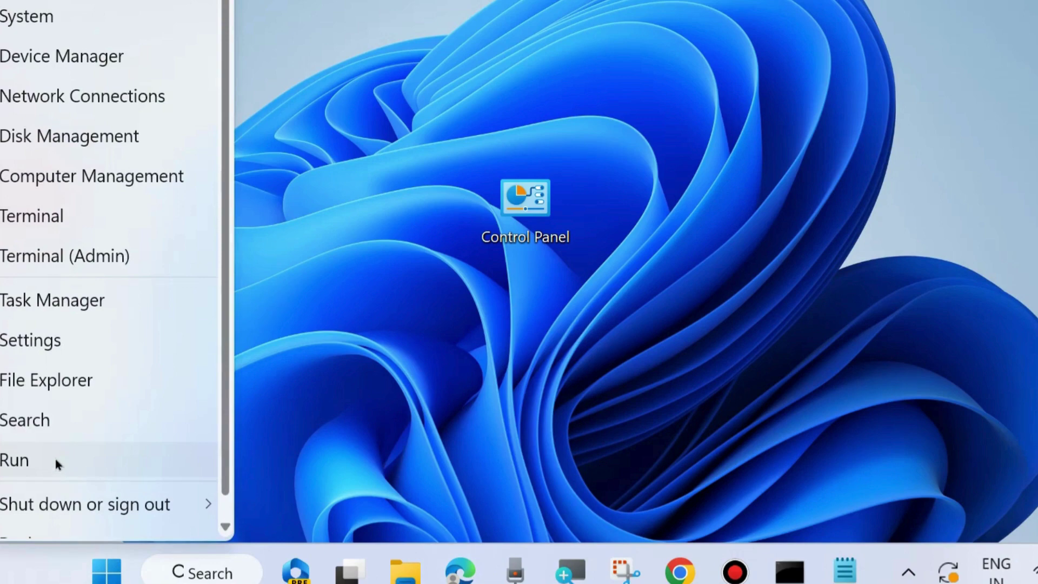
{"action": "left_click", "coordinate": [54, 456]}
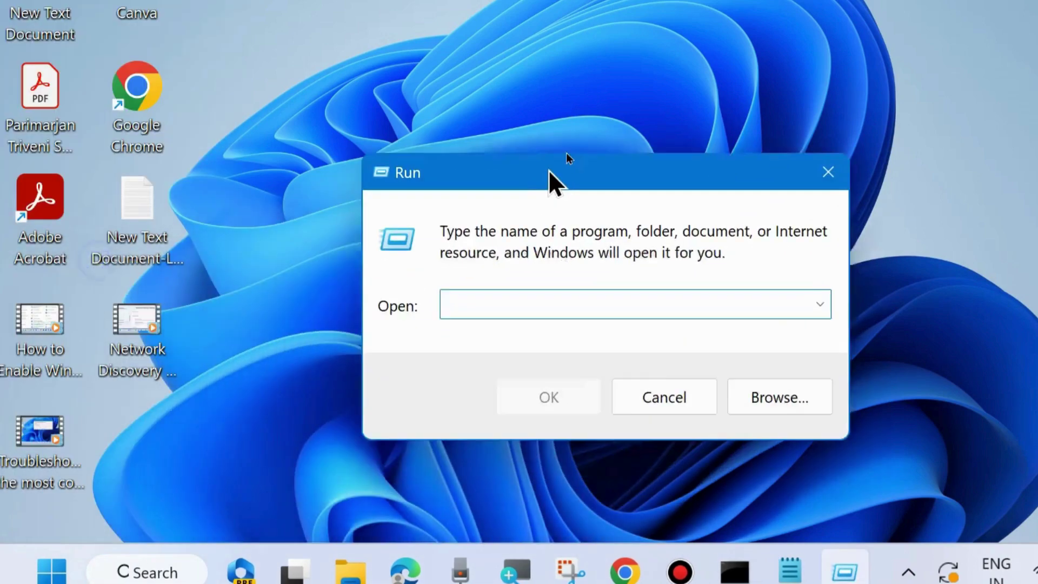
{"action": "left_click_drag", "start_coordinate": [549, 169], "coordinate": [620, 100]}
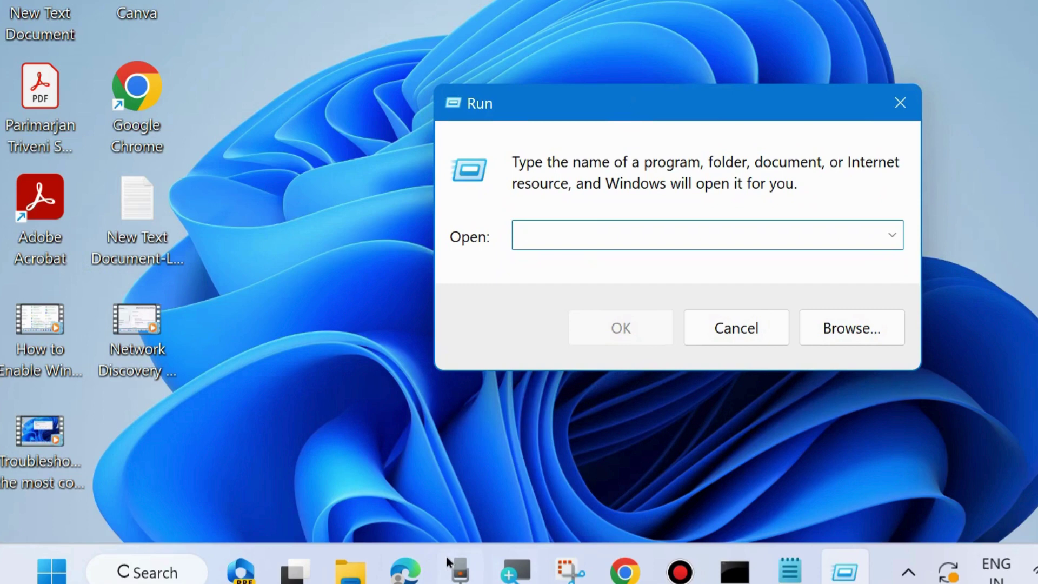
{"action": "type", "text": "rstru"}
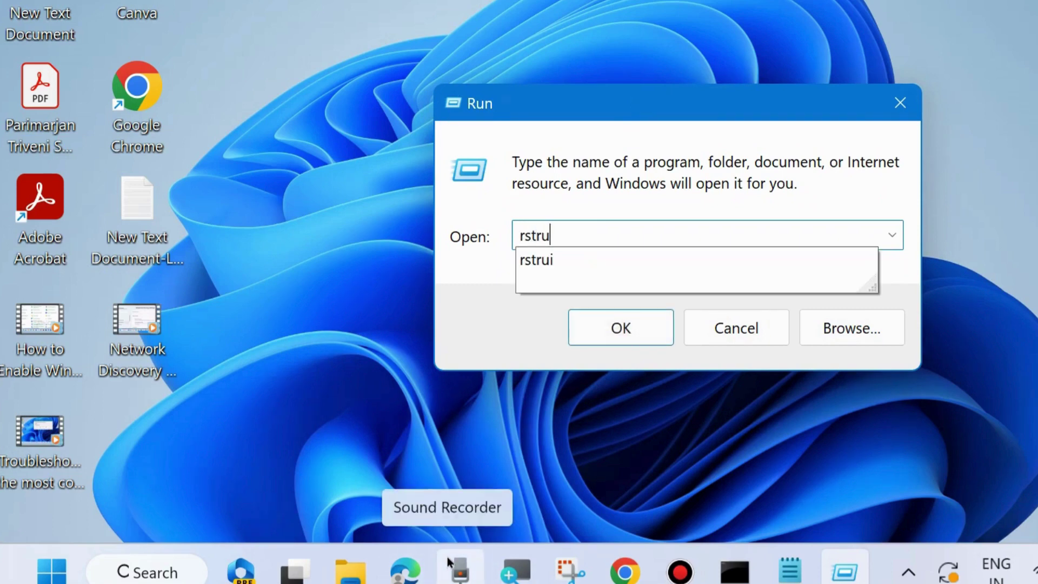
{"action": "type", "text": "i"}
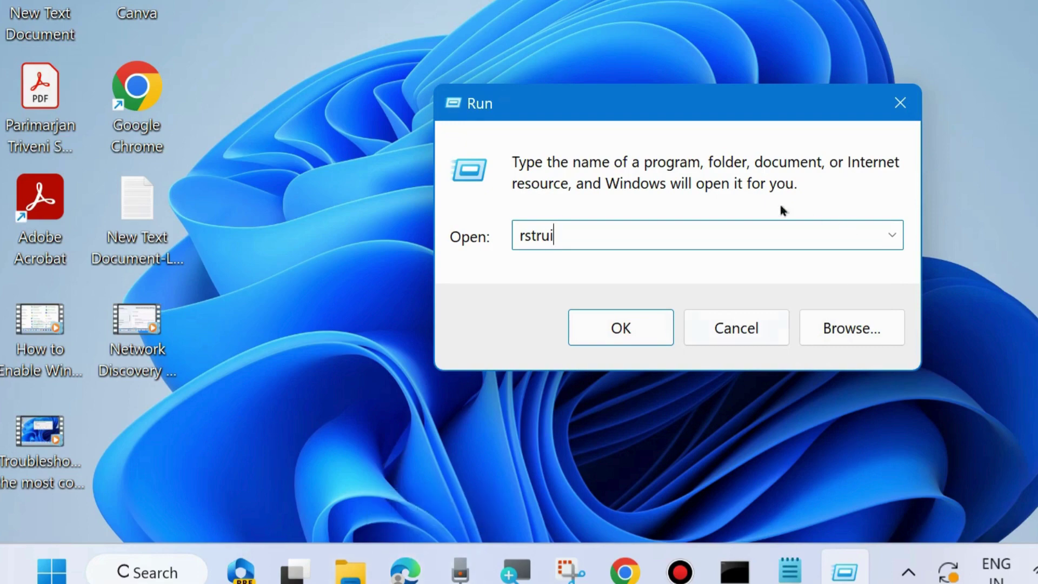
{"action": "left_click", "coordinate": [619, 327]}
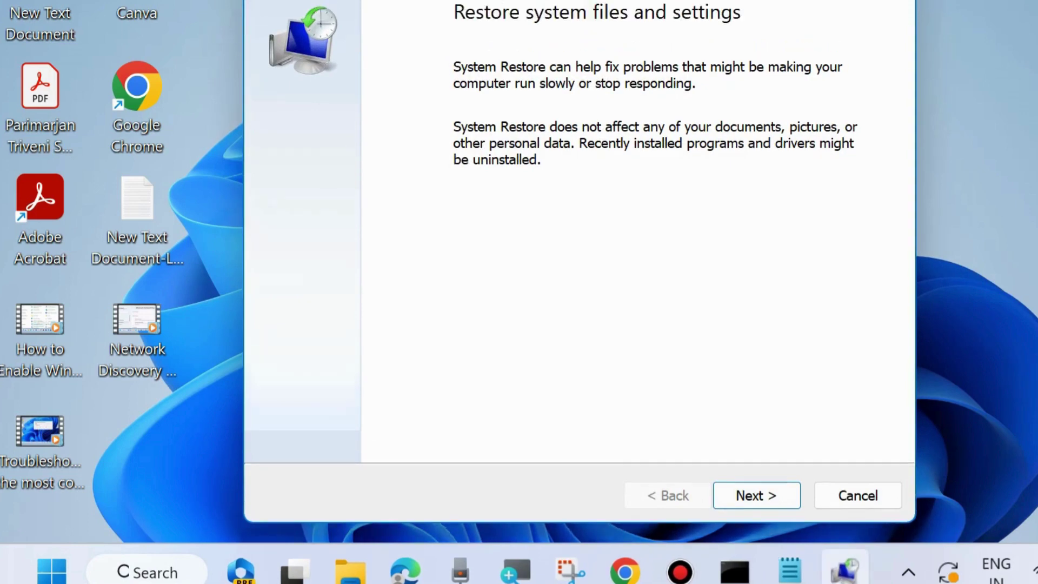
{"action": "left_click_drag", "start_coordinate": [641, 17], "coordinate": [608, 24]}
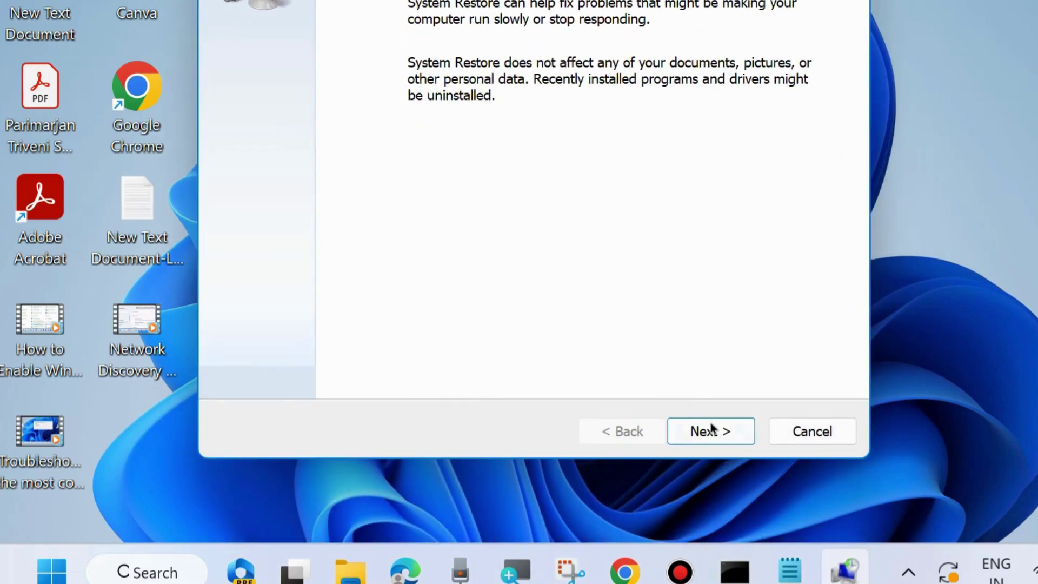
{"action": "left_click", "coordinate": [716, 432]}
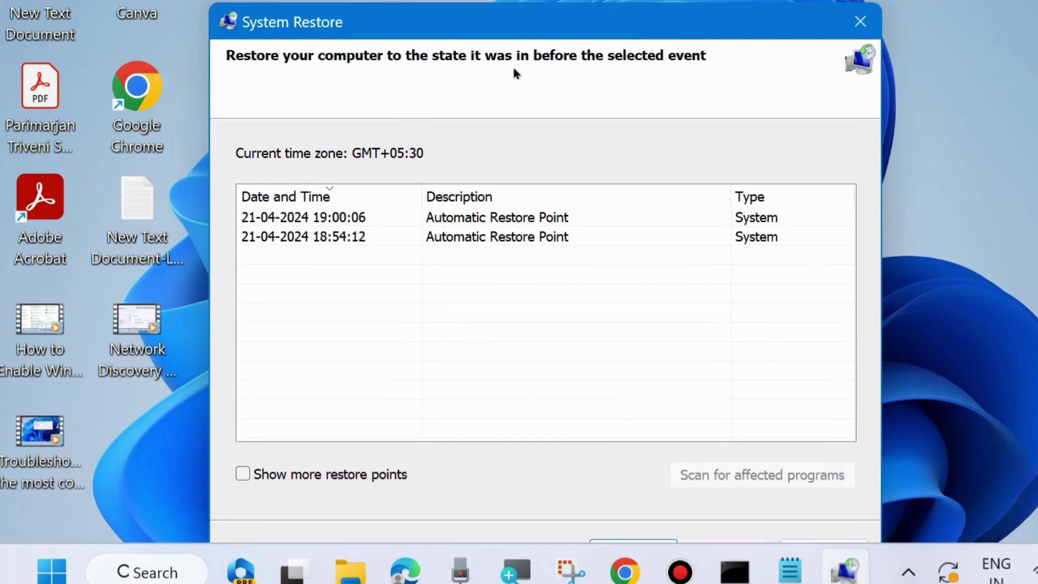
{"action": "left_click", "coordinate": [467, 219]}
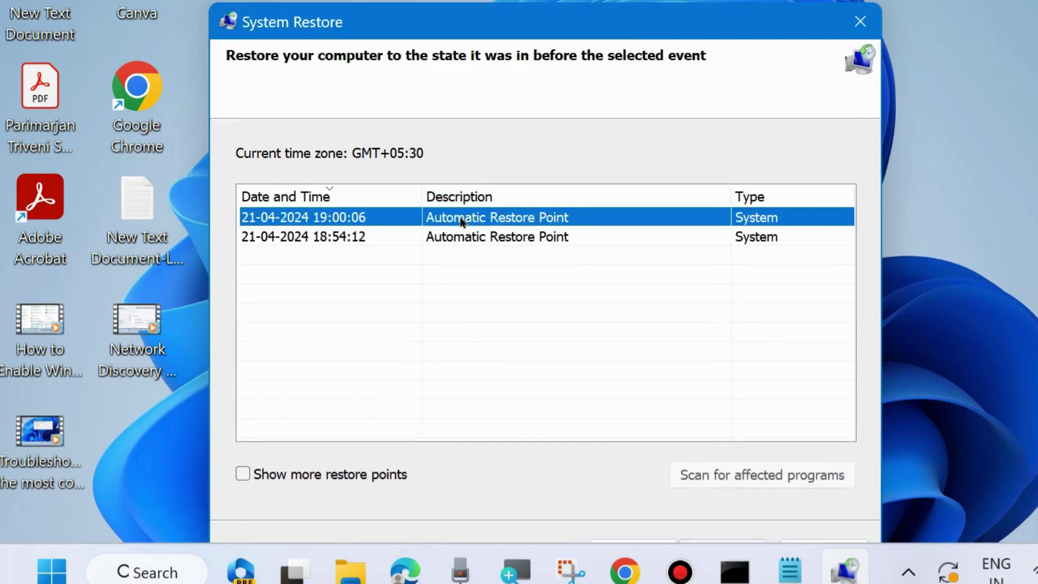
{"action": "left_click", "coordinate": [242, 475]}
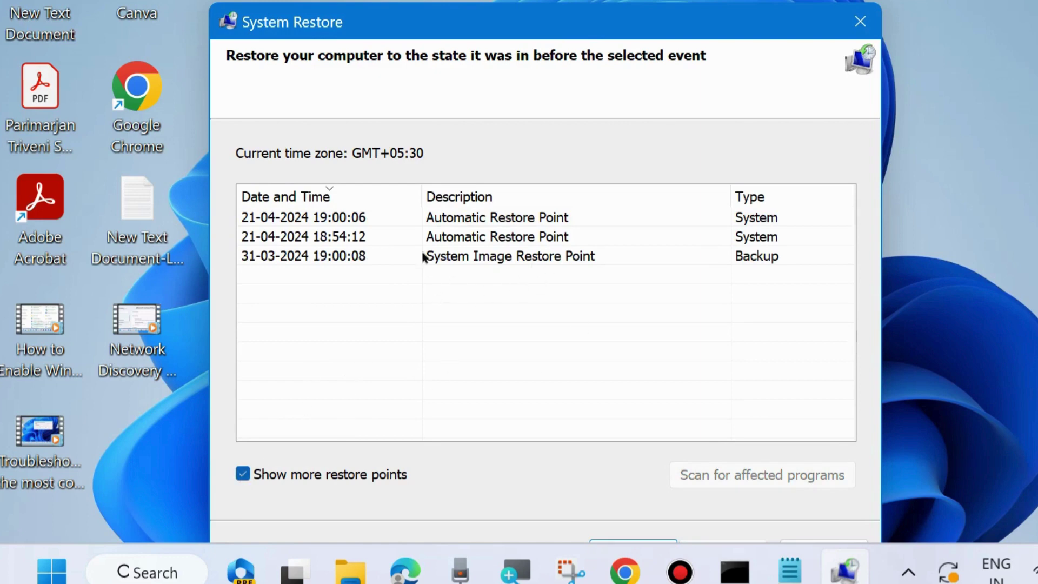
{"action": "left_click", "coordinate": [489, 220]}
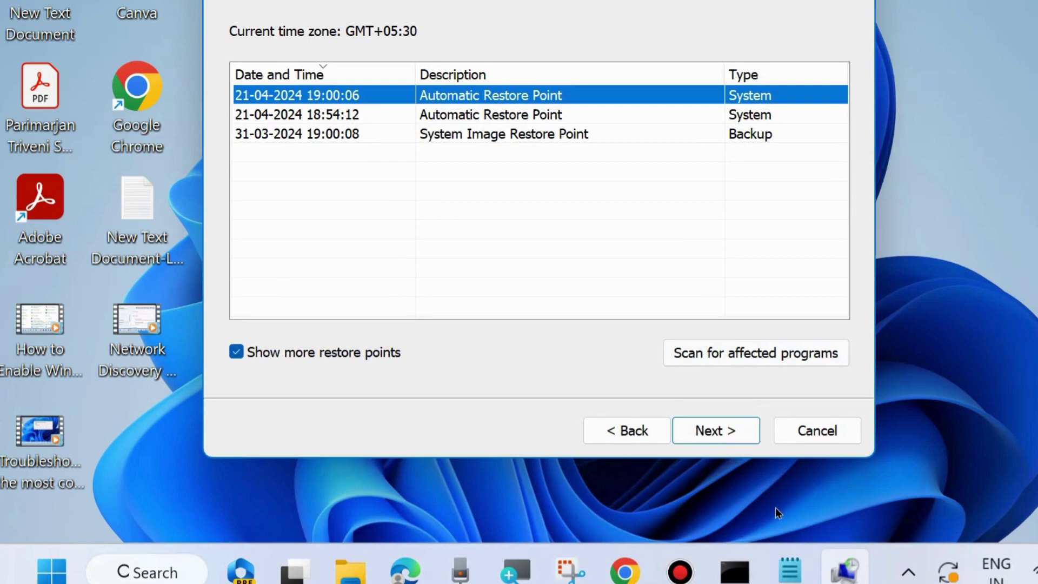
{"action": "left_click", "coordinate": [717, 432]}
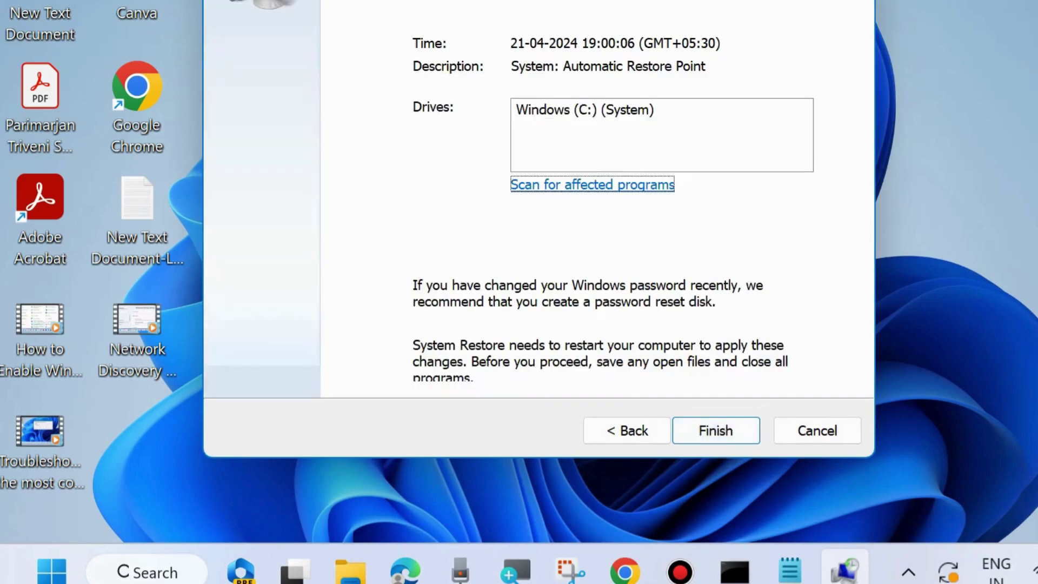